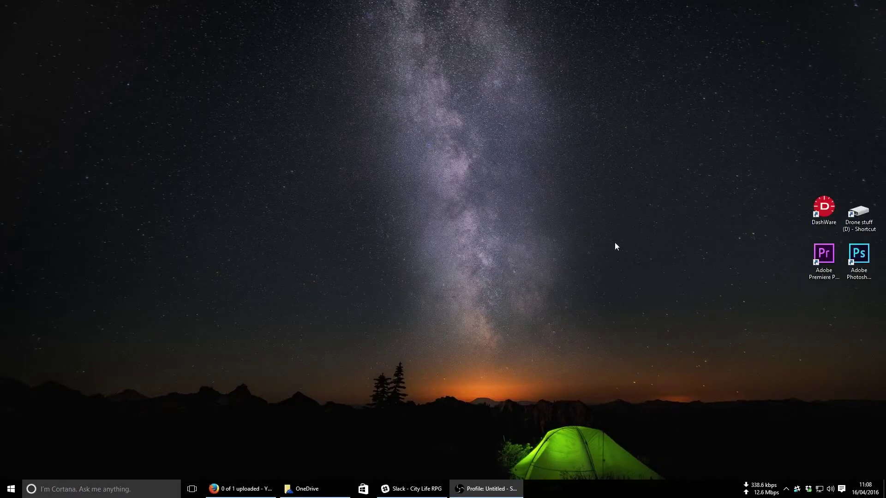
- Launch DashWare and browse for the project's video in the Raw > Fife > Ellie ad pitenweem footage folder
left_click(829, 210)
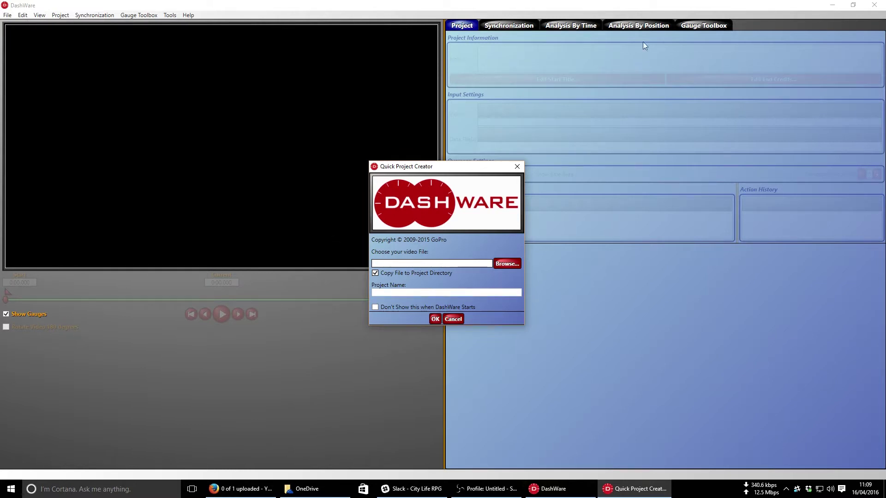
left_click(508, 264)
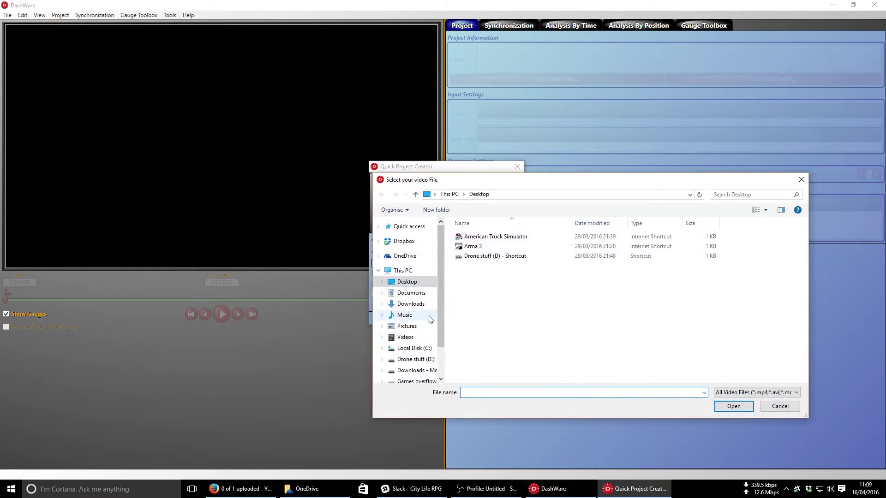
left_click(417, 362)
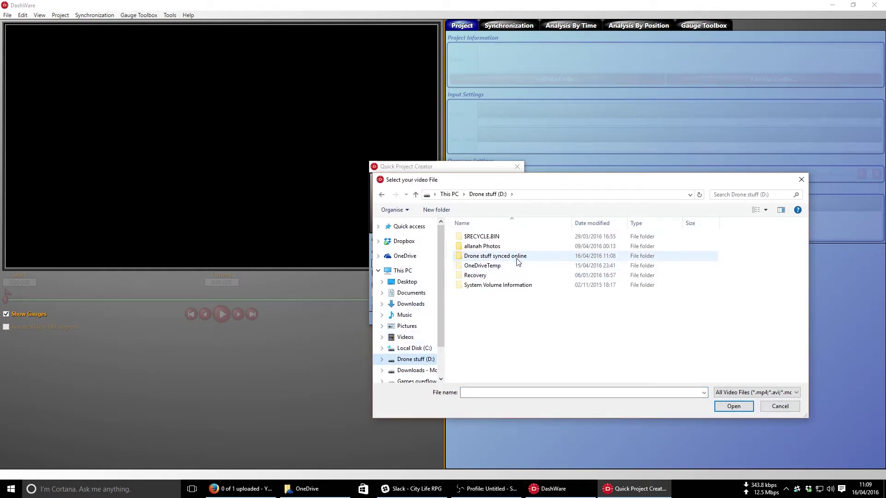
double_click(518, 257)
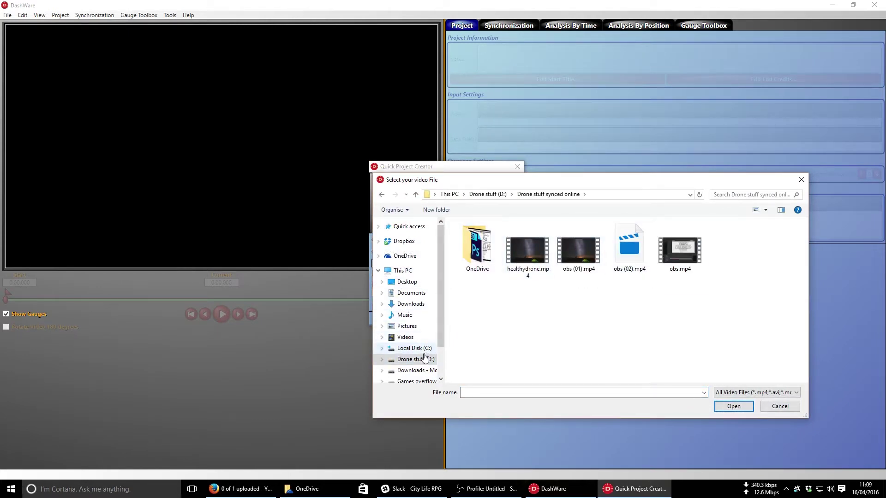
double_click(488, 240)
double_click(506, 248)
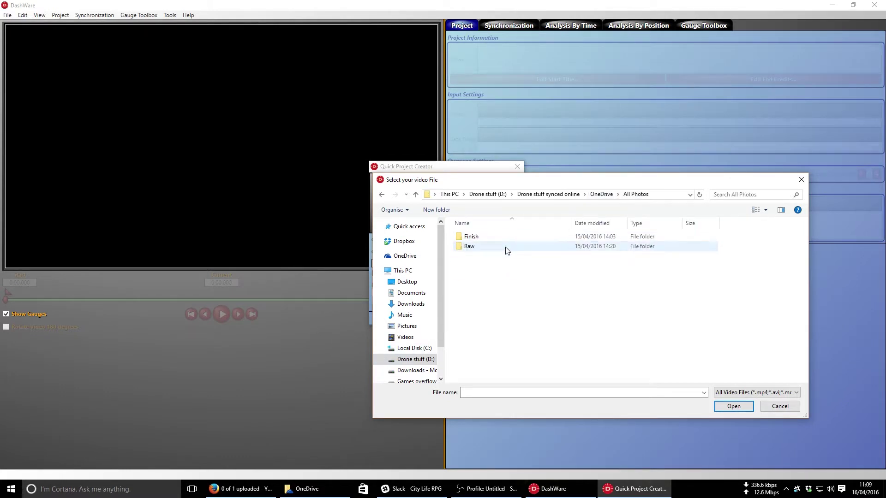
key("BackSpace")
double_click(508, 238)
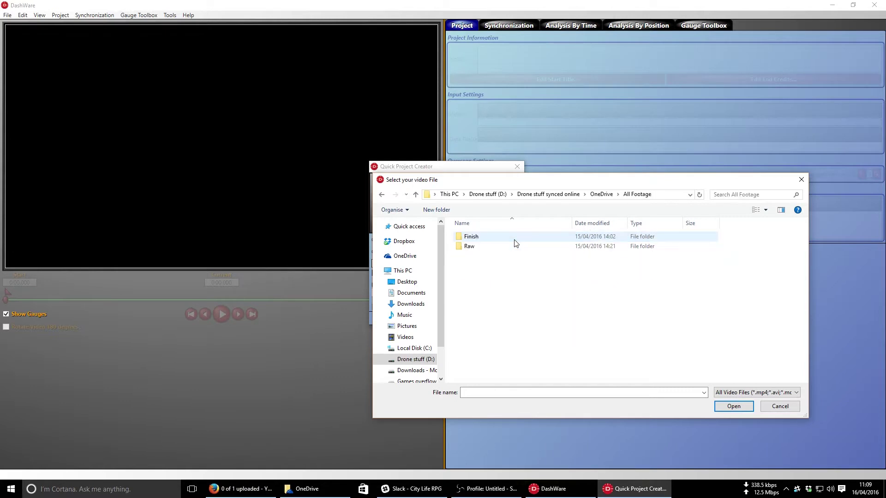
double_click(503, 249)
double_click(504, 249)
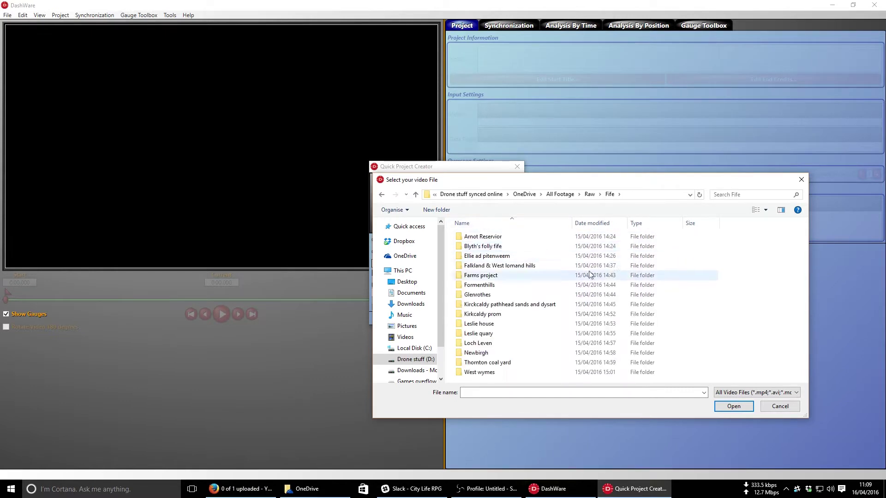
double_click(531, 257)
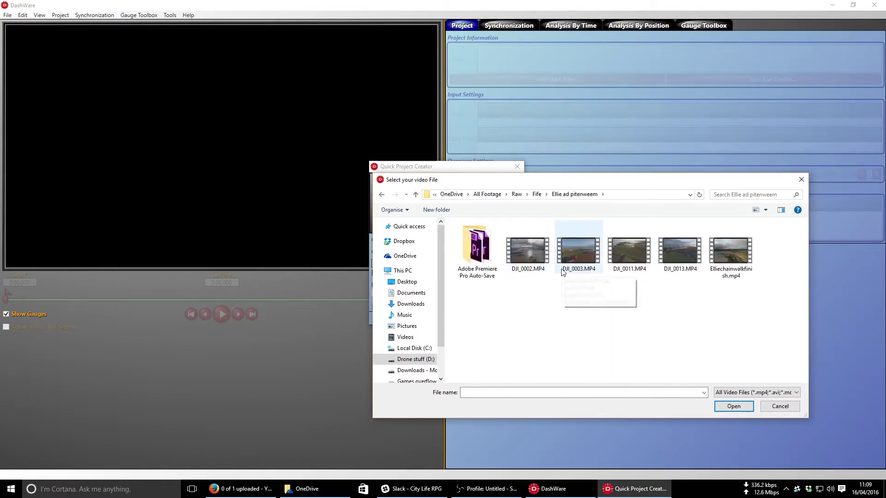
- Choose DJI_0002.MP4 as the video and create the project under the suggested name, copying the file to the project directory
left_click(534, 265)
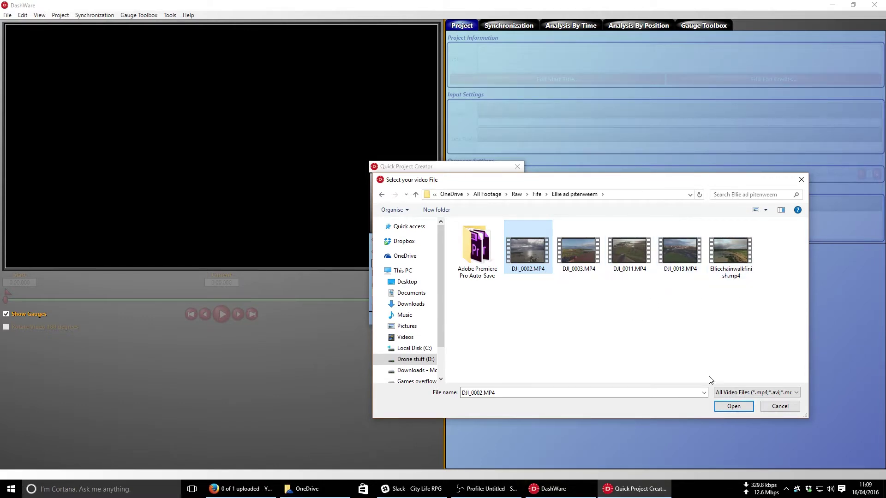
left_click(734, 406)
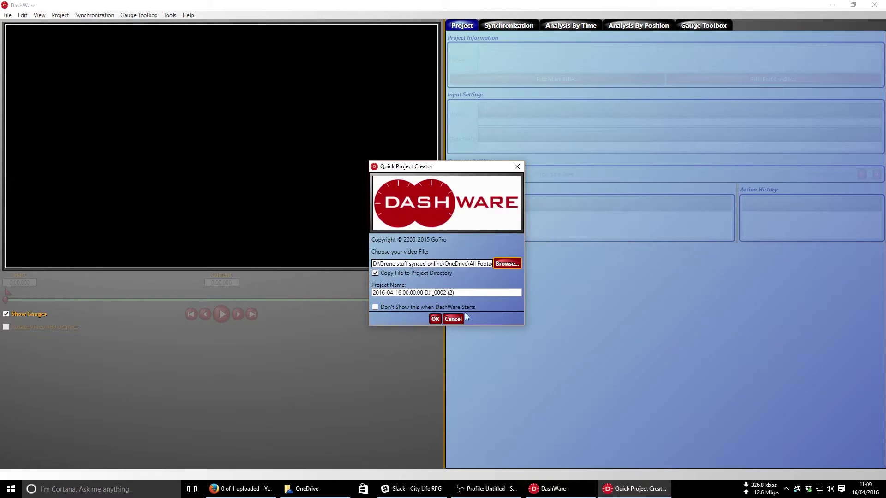
left_click(436, 319)
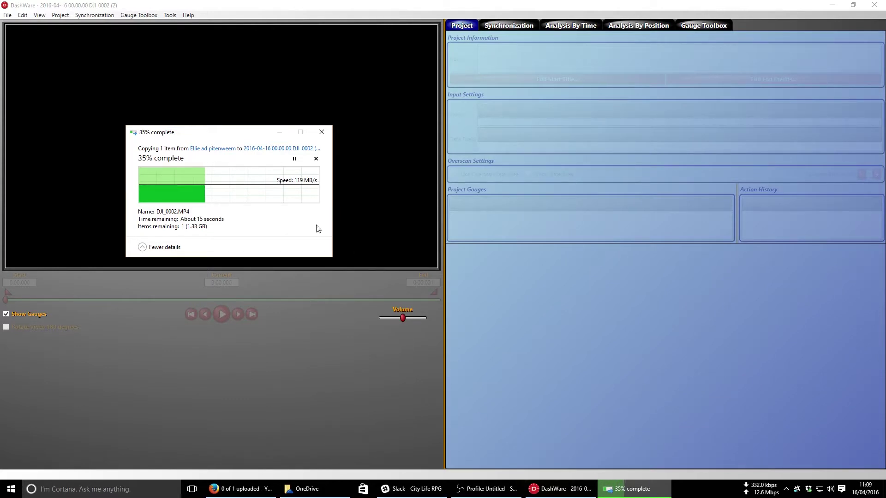
- Switch to Firefox and look over the flight map and notifications on the HealthyDrones page
left_click(255, 493)
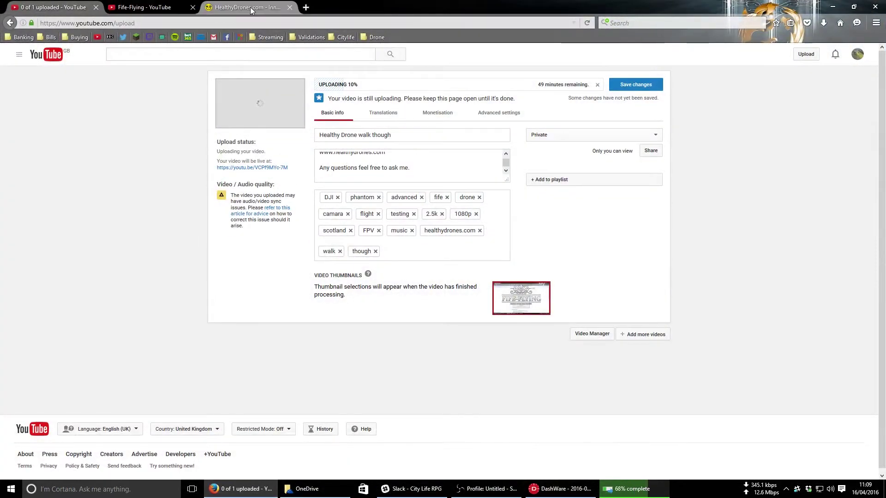
left_click(213, 8)
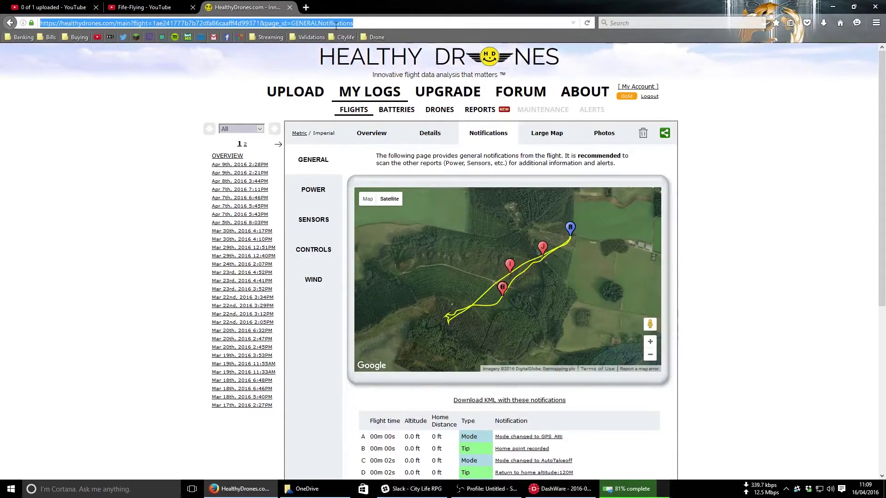
left_click(376, 25)
left_click(65, 7)
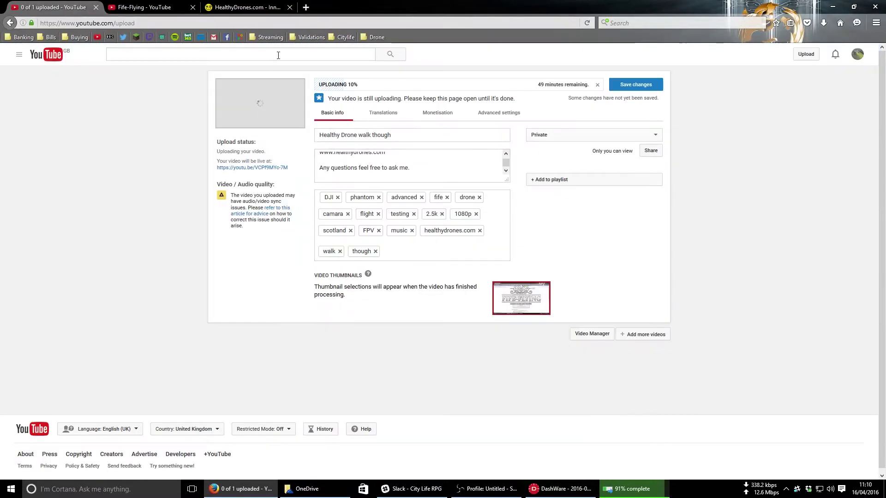
key("ctrl+shift+Tab")
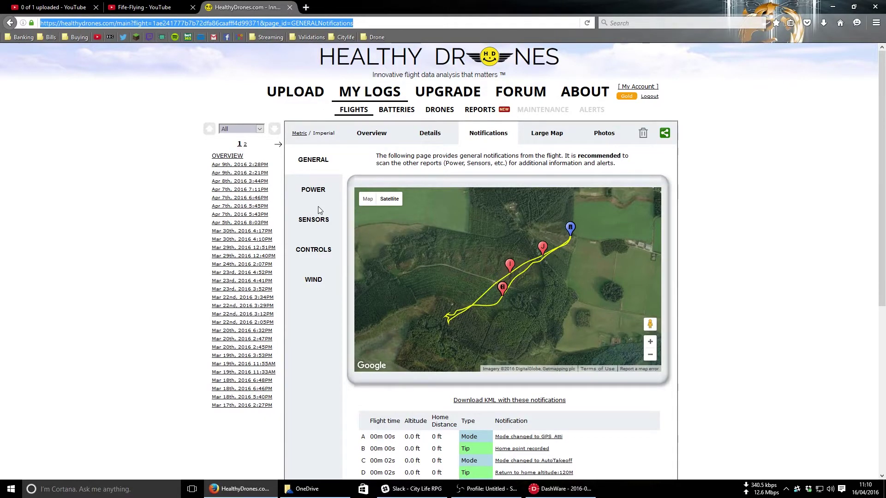
scroll(325, 267, "down", 2)
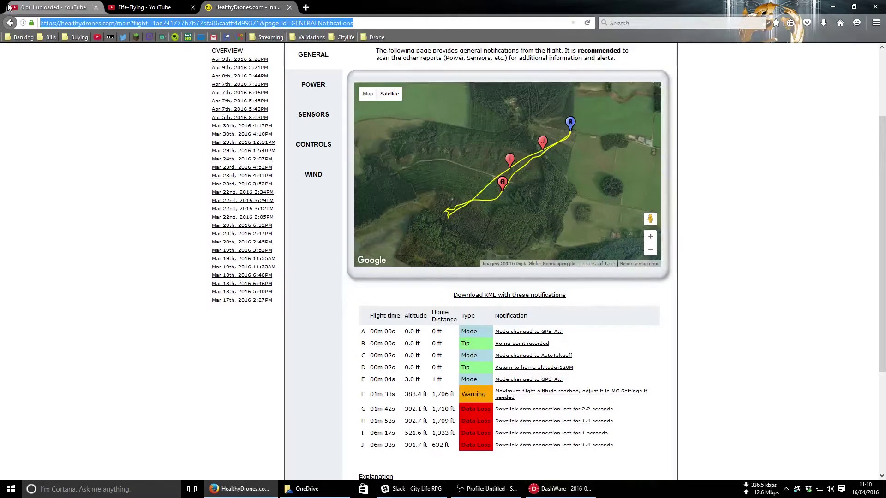
scroll(306, 292, "up", 2)
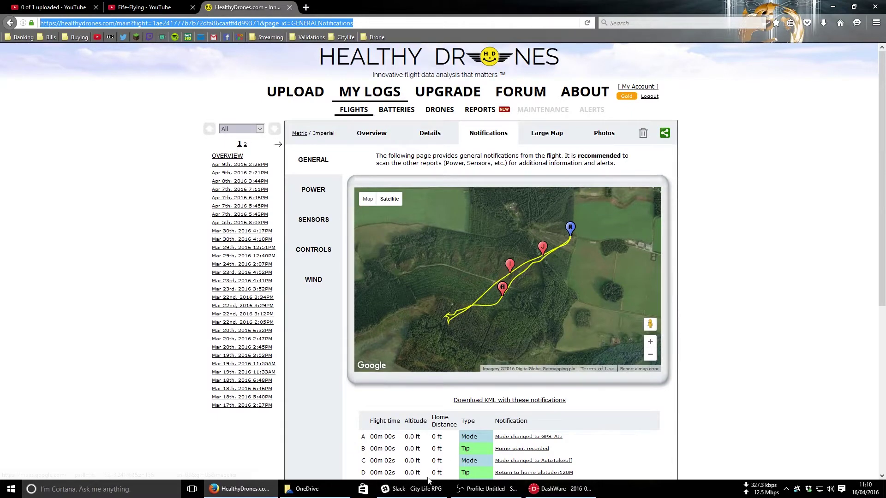
- Check the loaded video in DashWare, and open the Apr 7th, 2016 5:45PM flight log on HealthyDrones in Firefox
left_click(538, 496)
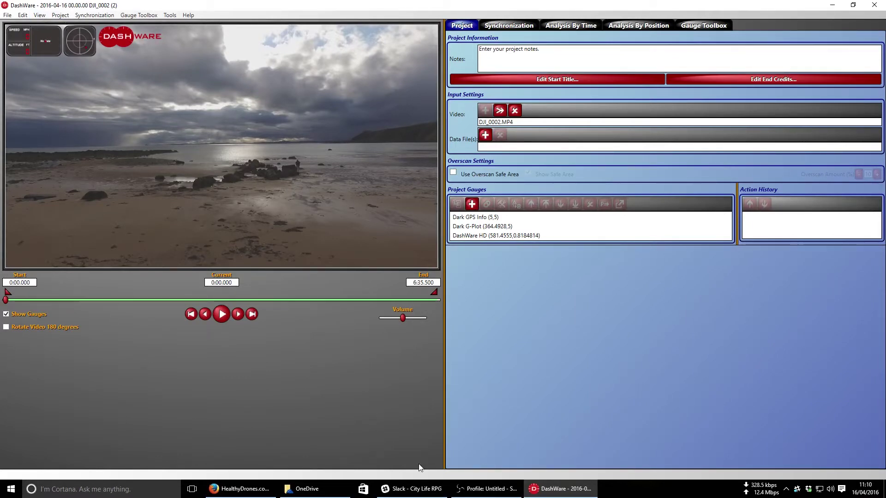
left_click(311, 488)
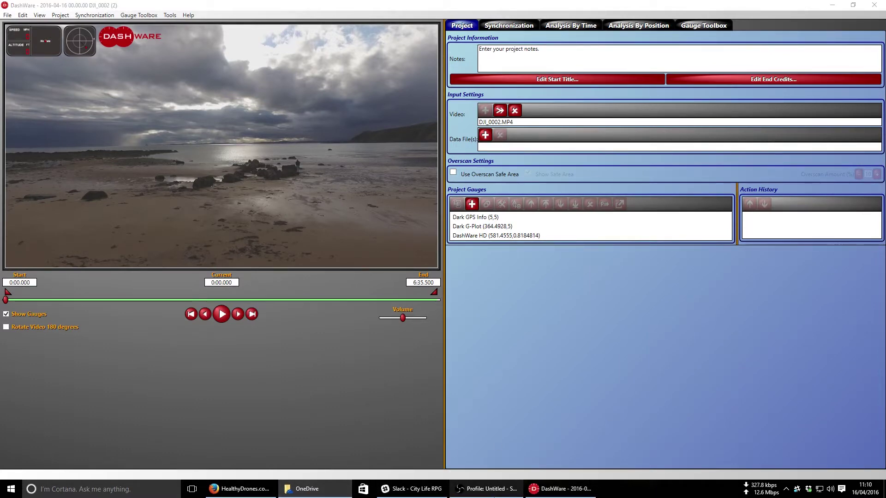
left_click(240, 489)
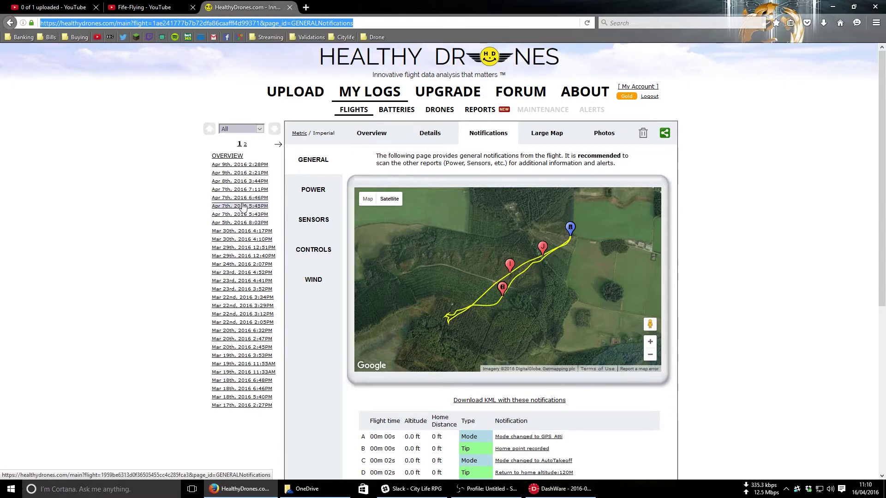
left_click(230, 198)
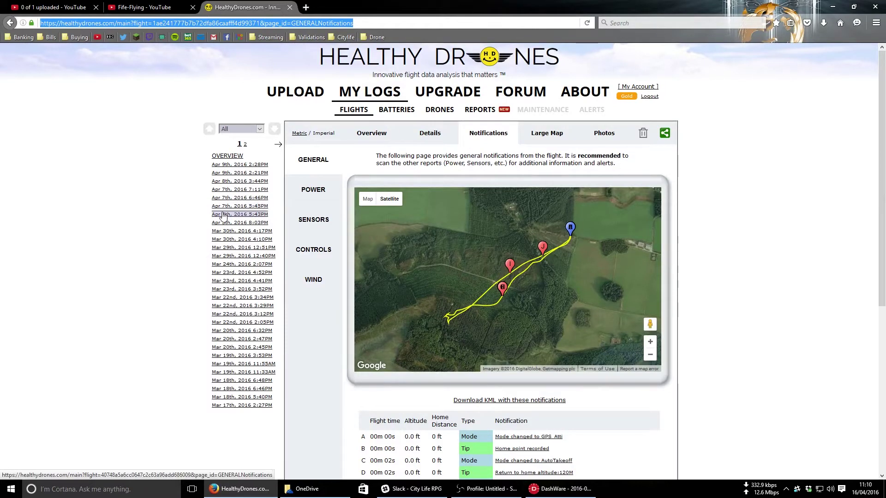
left_click(223, 215)
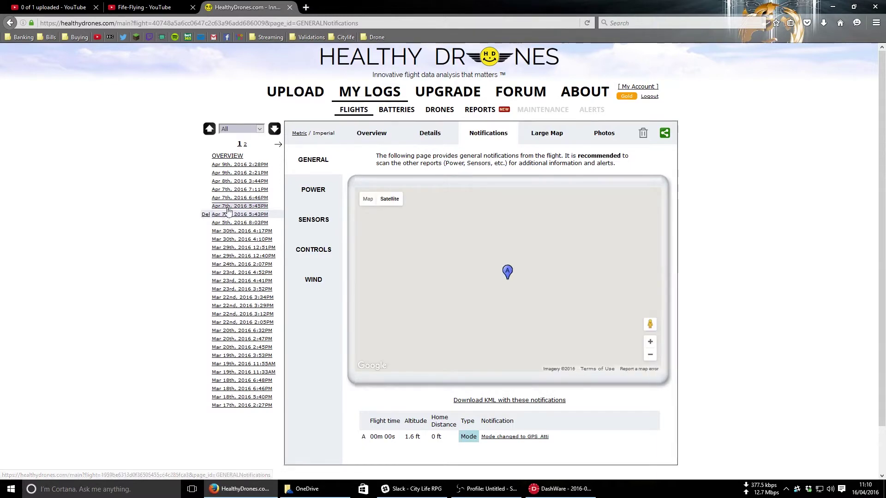
left_click(228, 207)
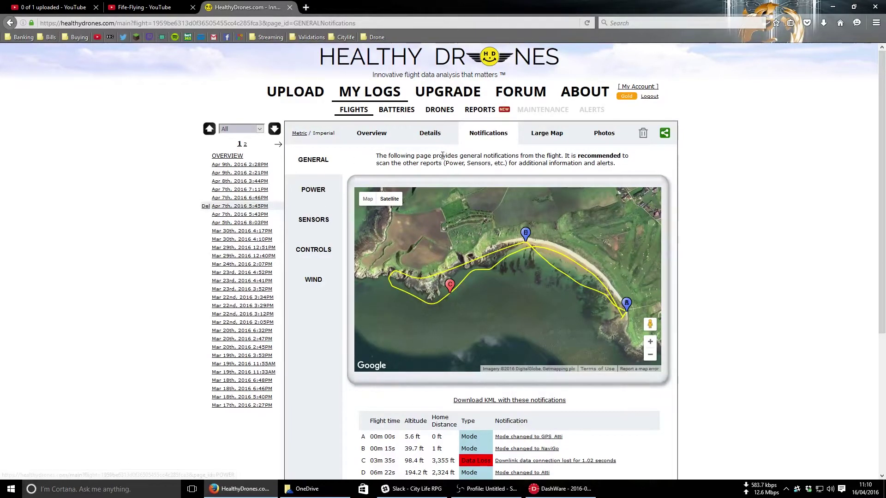
- Download the flight's CSV from its overview page and save the file to disk
left_click(368, 139)
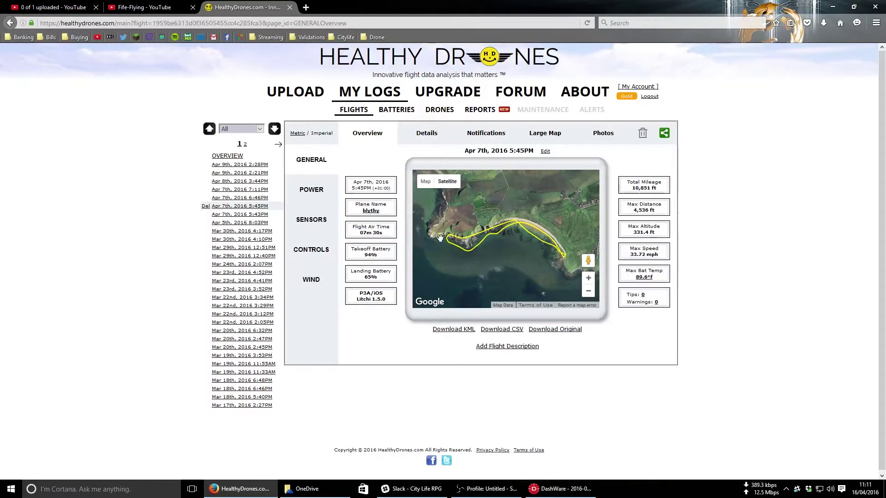
left_click(510, 334)
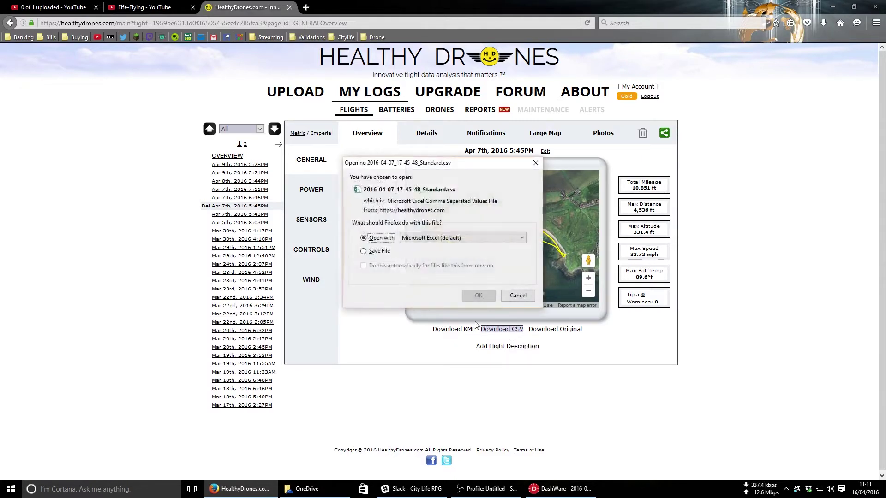
left_click(383, 255)
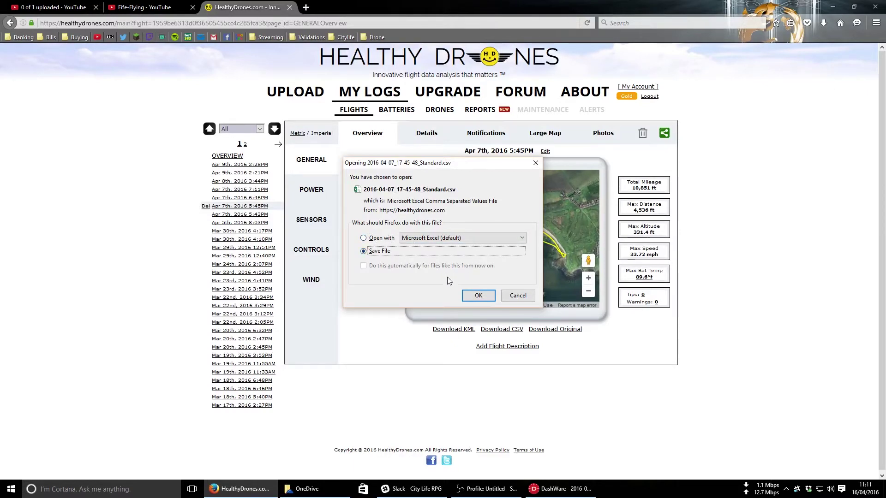
left_click(467, 297)
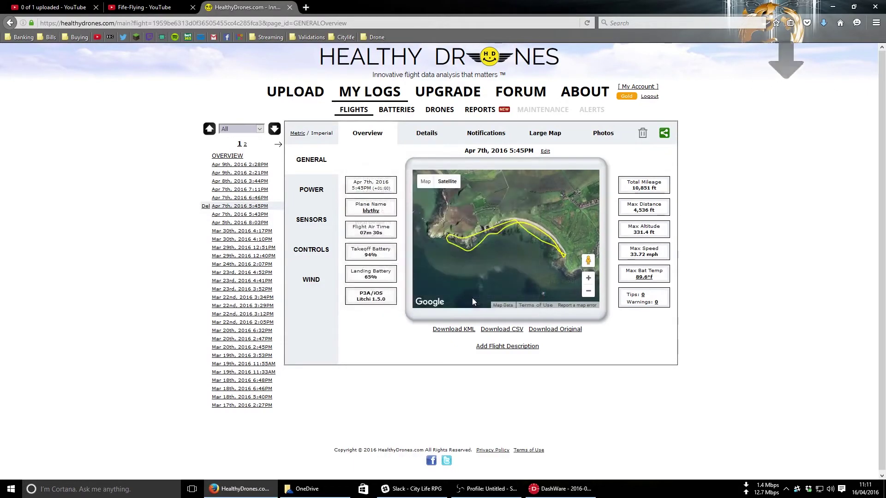
- Show the downloaded CSV in its Downloads folder, move it out to the desktop, and close the folder
left_click(821, 27)
left_click(817, 55)
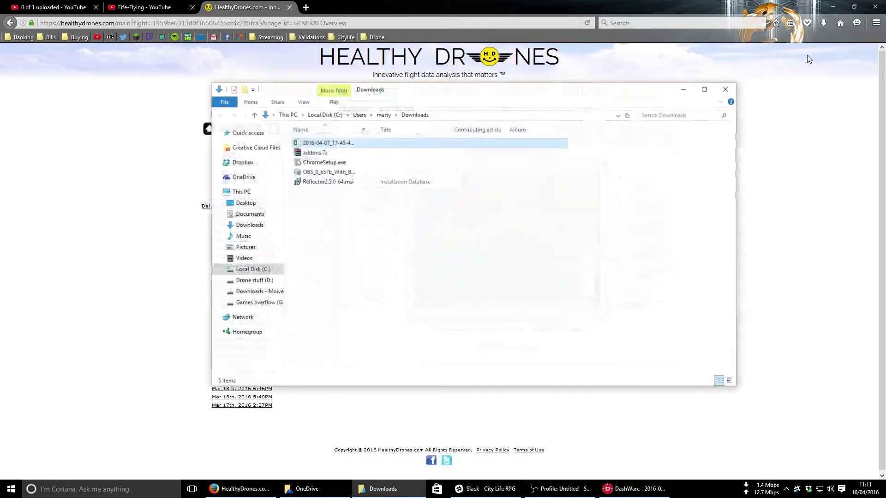
left_click_drag(355, 146, 885, 93)
left_click(726, 89)
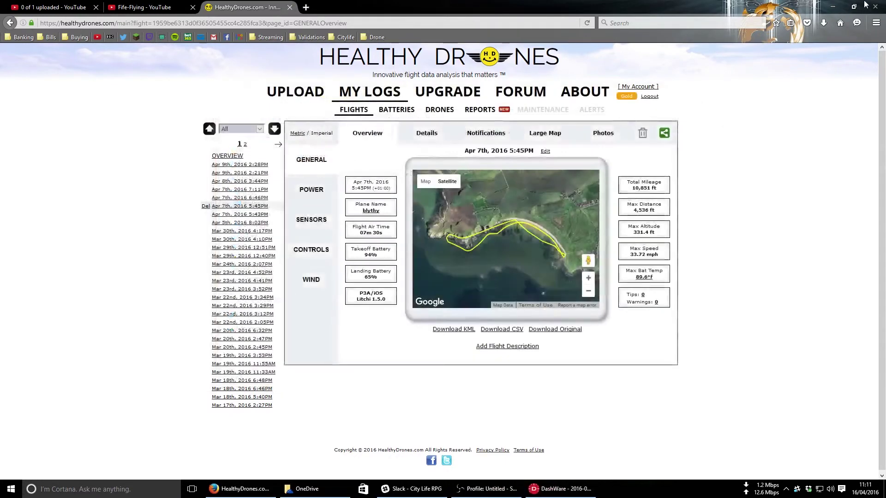
- Minimise the browser and DashWare, refresh the desktop, and place the flight CSV in a free area of it
left_click(833, 6)
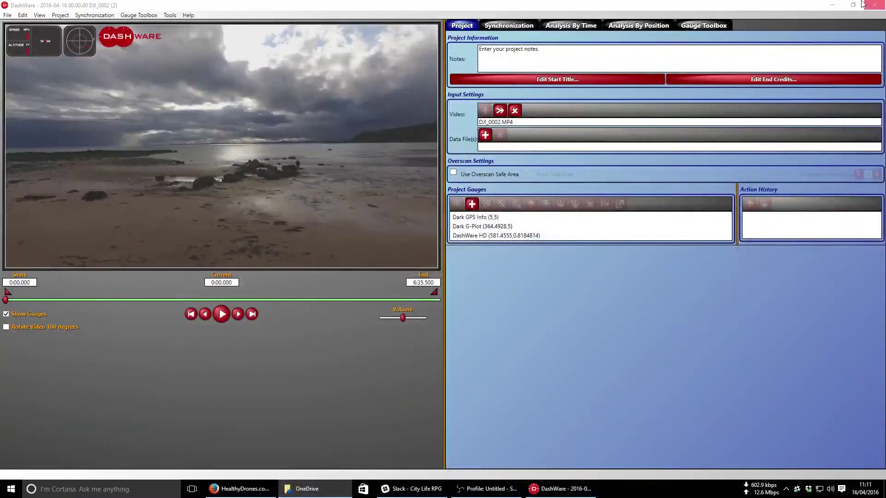
left_click(832, 5)
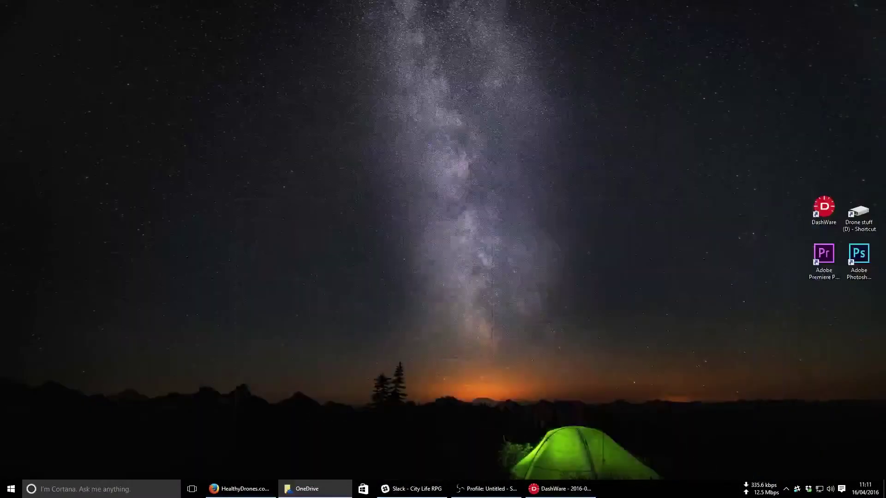
right_click(635, 210)
left_click(679, 236)
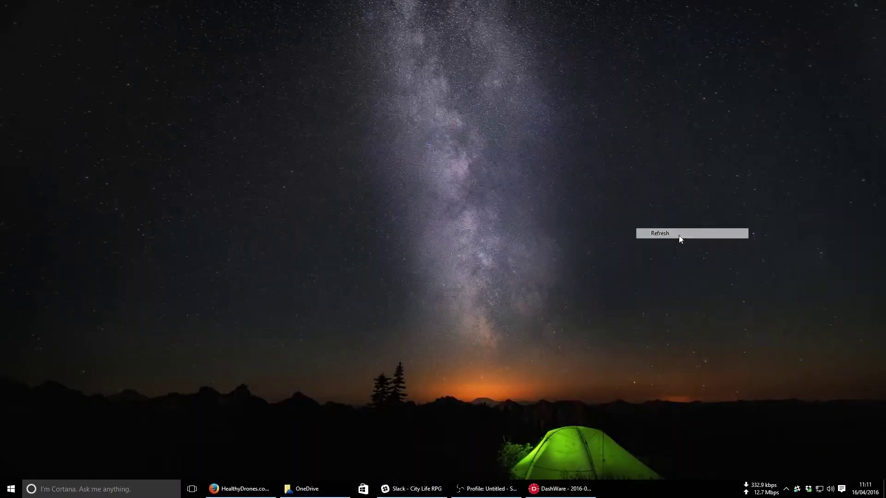
left_click_drag(556, 117, 521, 122)
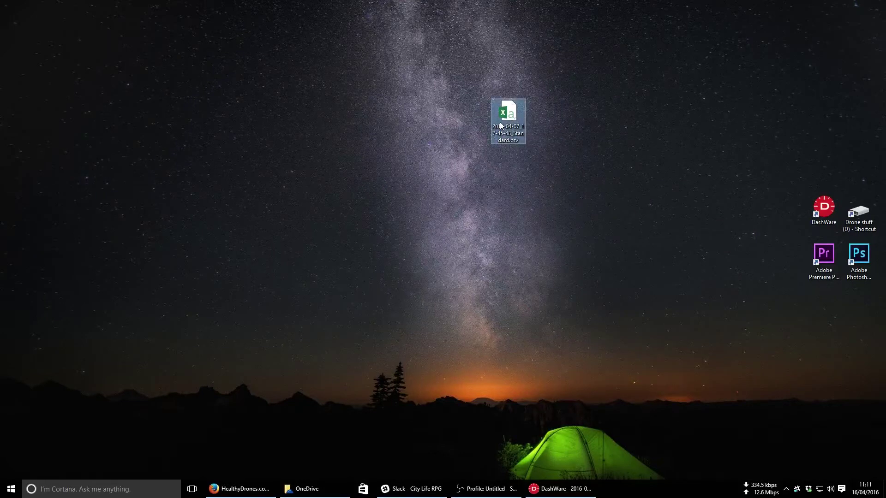
- Open the flight CSV in Excel to examine its flight data columns, and close it
double_click(500, 121)
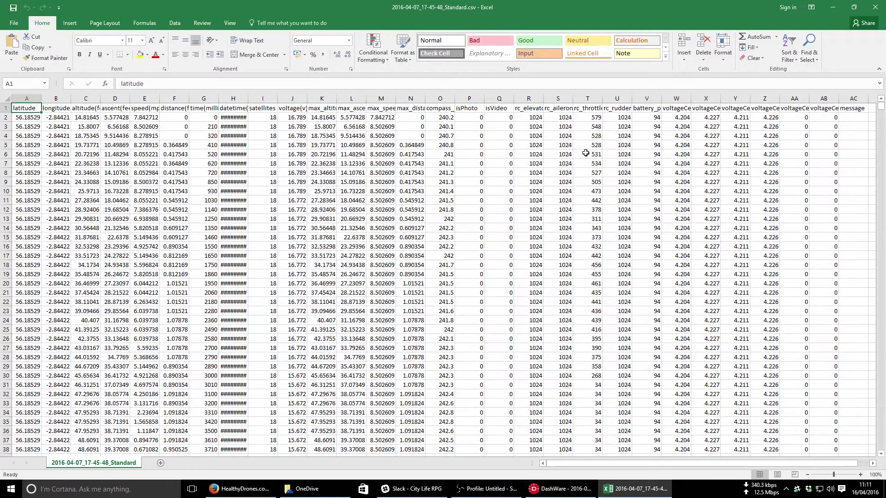
left_click(875, 7)
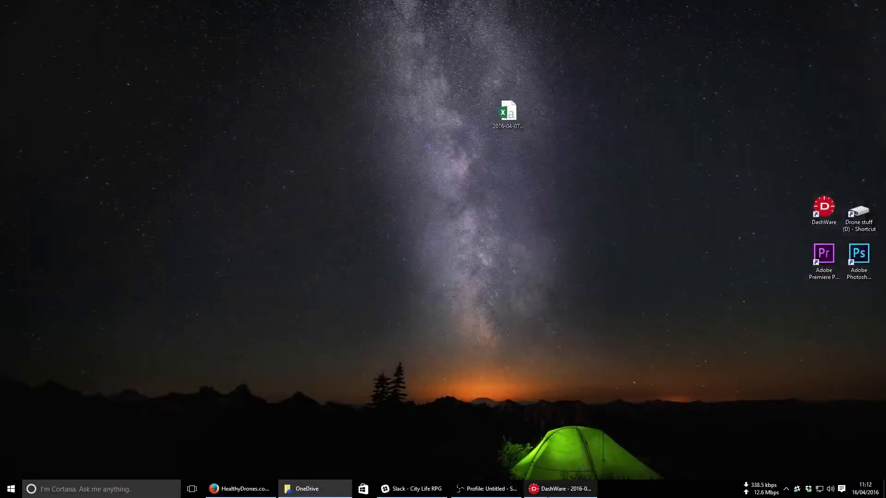
- Switch to DashWare and select 2016-04-07_17-45-48_Standard.csv from the desktop as the project's data logger file
left_click(561, 489)
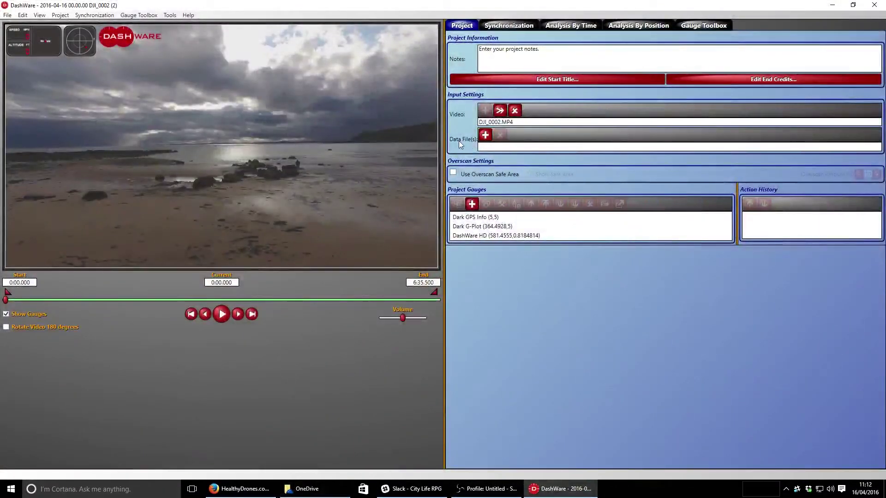
left_click(485, 134)
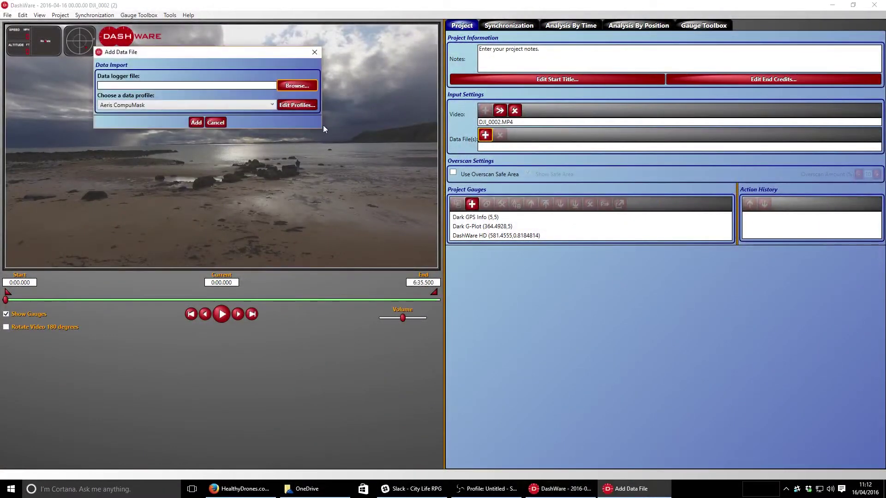
left_click(304, 87)
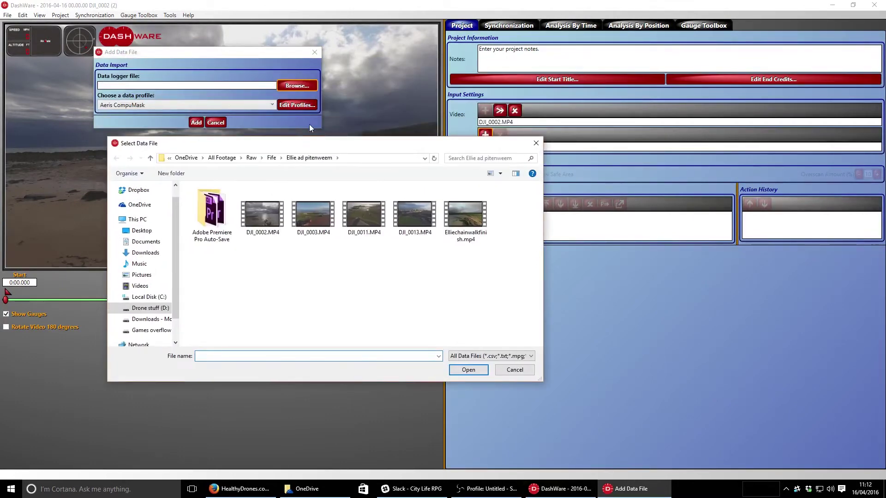
left_click(139, 190)
left_click(137, 219)
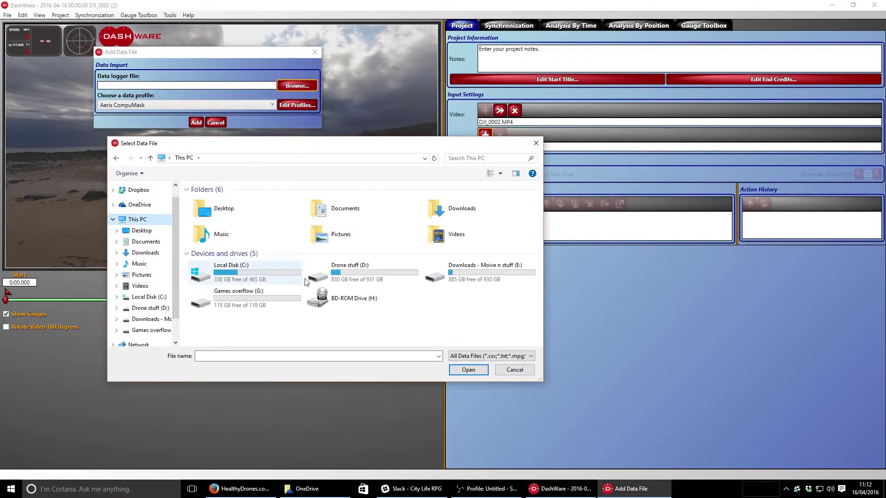
left_click(142, 230)
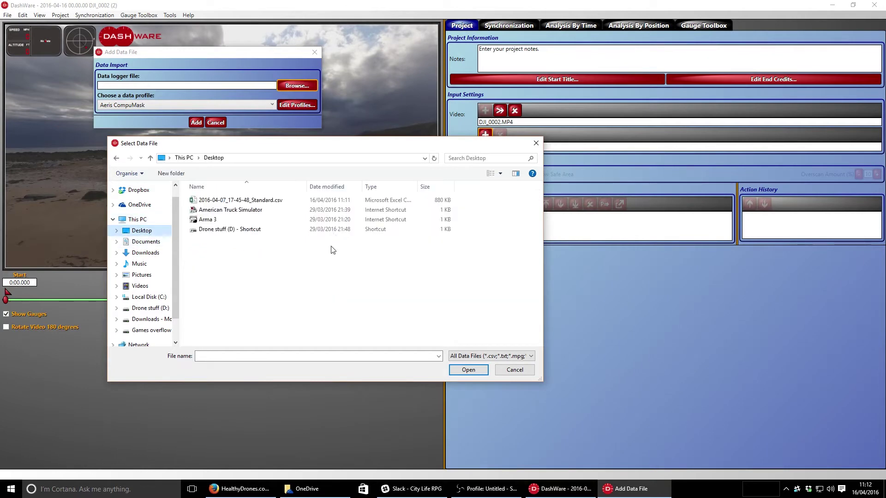
left_click(221, 200)
left_click(468, 370)
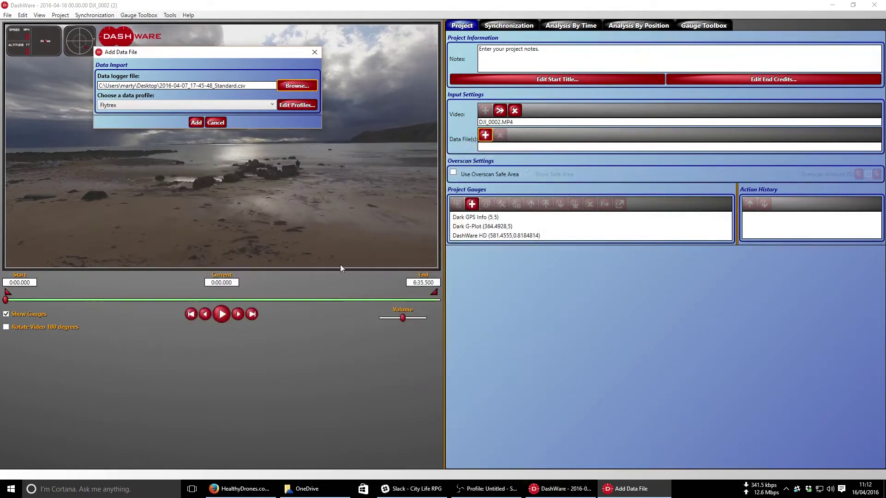
- Review the available data profiles, keep Flytrex, and add the flight log to the project
left_click(114, 106)
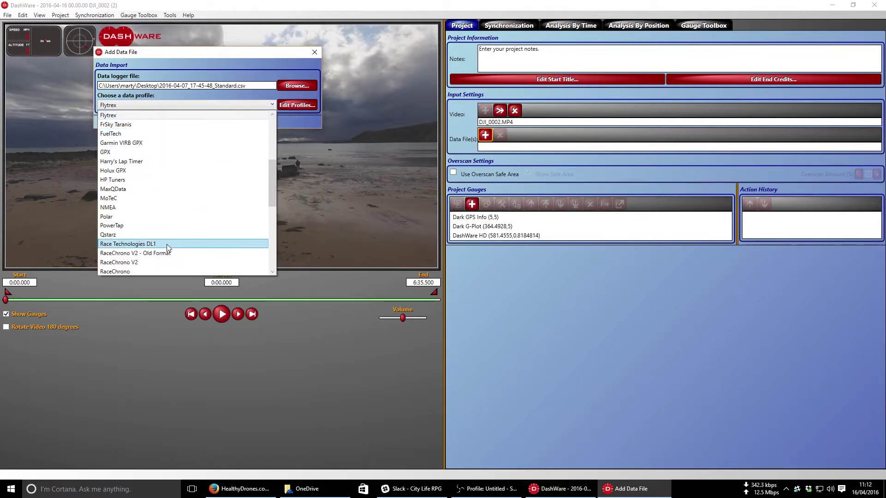
left_click(278, 56)
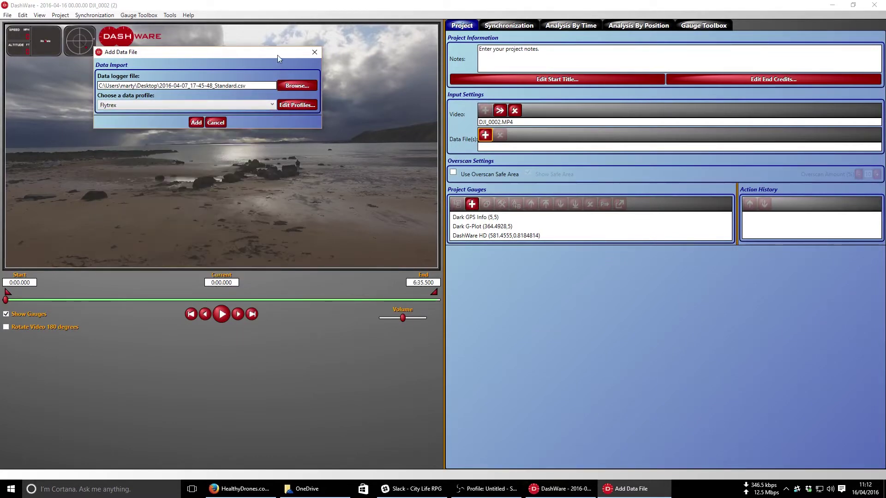
left_click(200, 125)
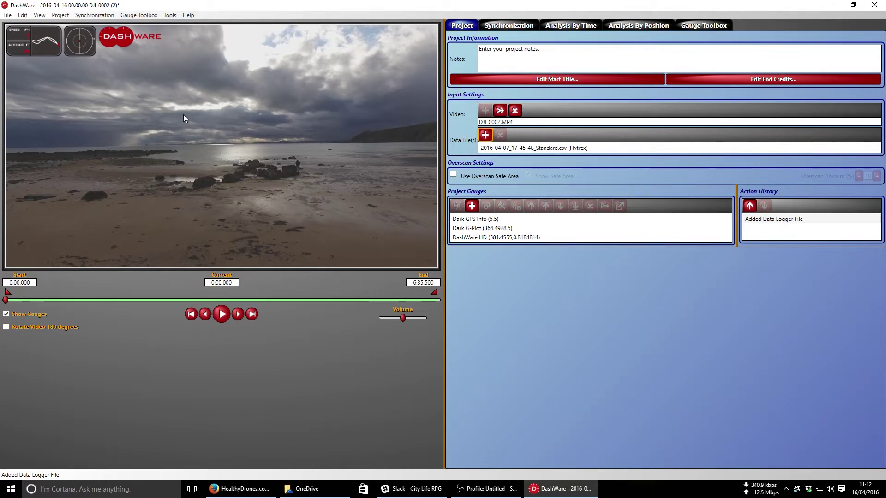
- Spread the Dark GPS Info, Dark G-Plot and DashWare logo gauges to separate places over the video
left_click_drag(42, 51, 252, 188)
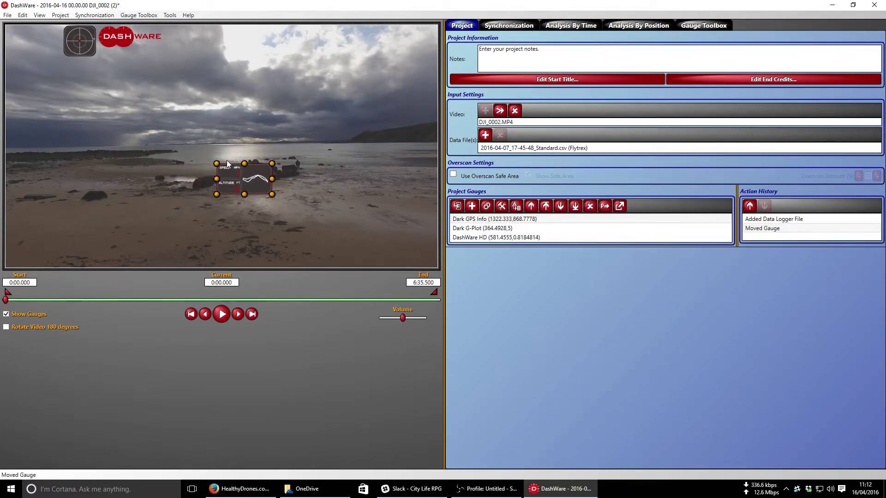
left_click_drag(76, 41, 153, 135)
left_click_drag(127, 37, 336, 71)
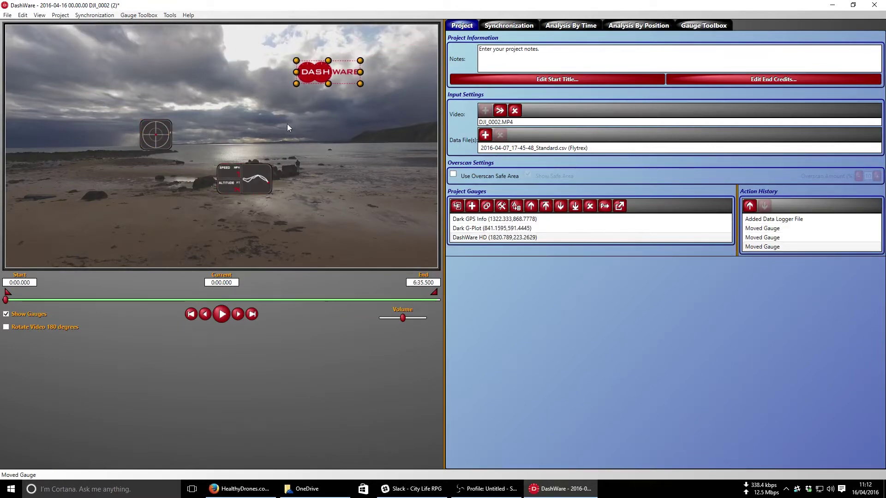
- Delete the Dark GPS Info and Dark G-Plot gauges from the video
left_click(253, 175)
left_click_drag(252, 172, 249, 115)
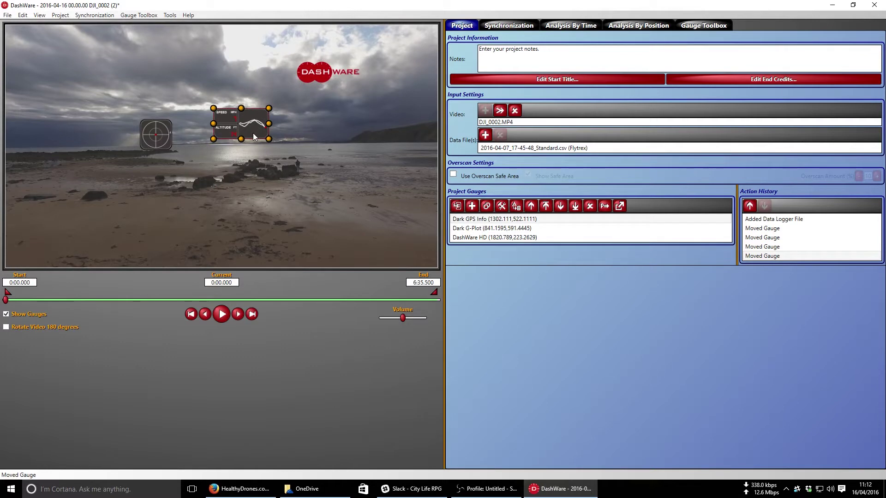
key("Delete")
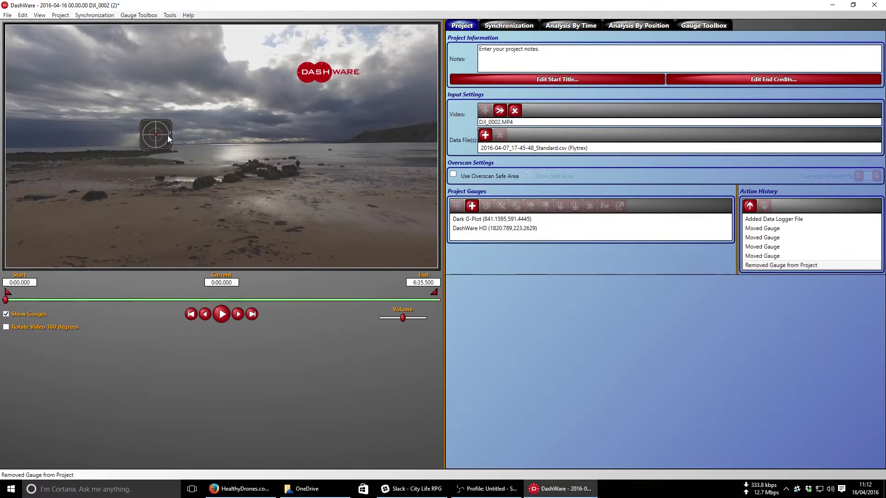
left_click_drag(169, 139, 168, 141)
key("Delete")
- Shrink the DashWare logo gauge and place it in the upper-right corner of the video
left_click(331, 74)
left_click_drag(297, 83, 390, 44)
left_click(391, 62)
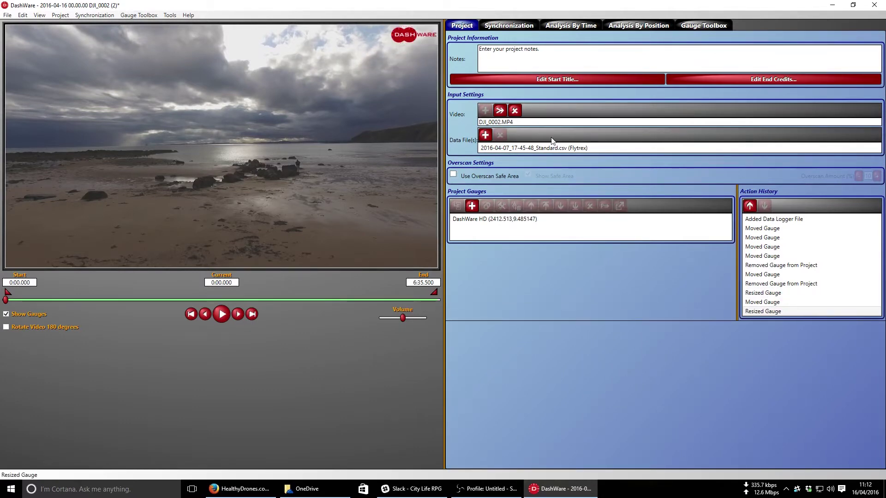
- Add the Heading Map gauge from the gauge toolbox, enlarge it slightly, and place it in the video's upper-left corner
left_click(703, 25)
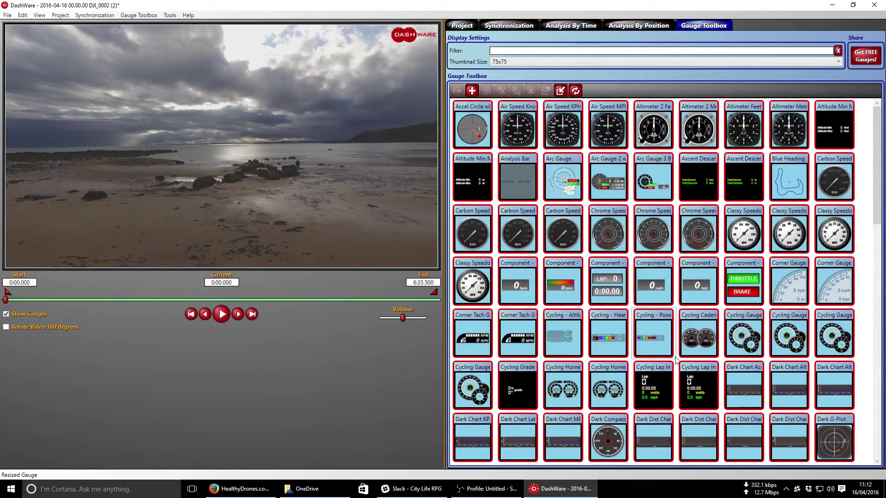
scroll(676, 360, "down", 3)
scroll(677, 360, "up", 3)
scroll(845, 274, "down", 2)
scroll(845, 274, "down", 2)
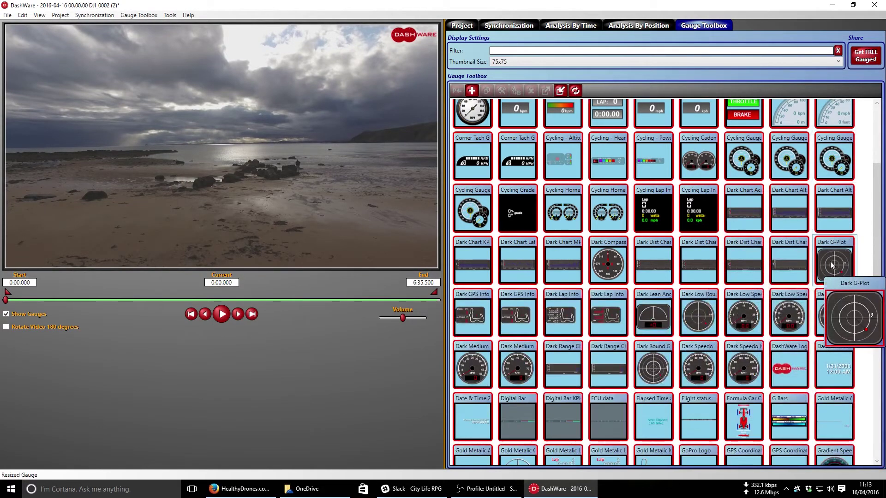
scroll(655, 141, "down", 10)
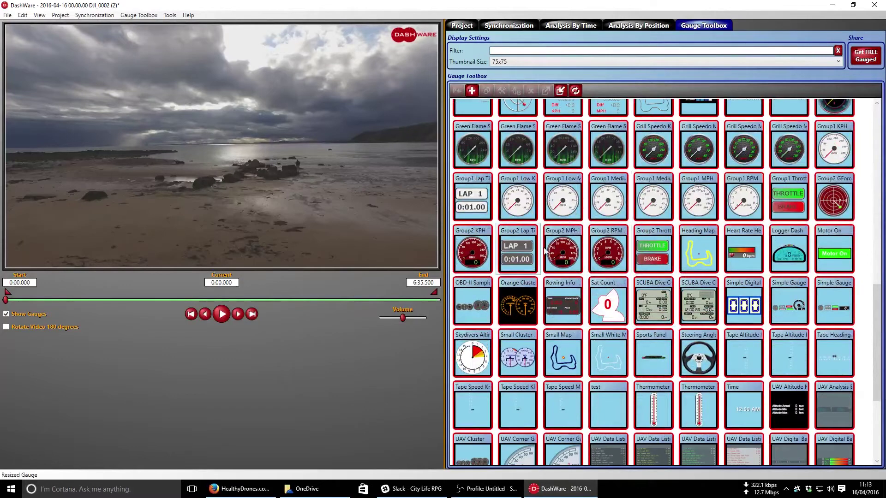
mouse_move(700, 260)
left_click_drag(700, 258, 104, 115)
left_click_drag(89, 79, 116, 95)
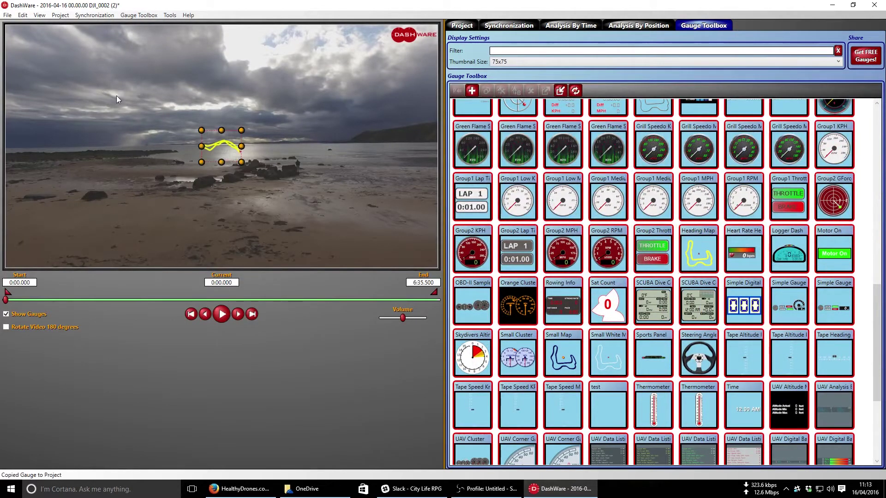
left_click_drag(241, 161, 64, 71)
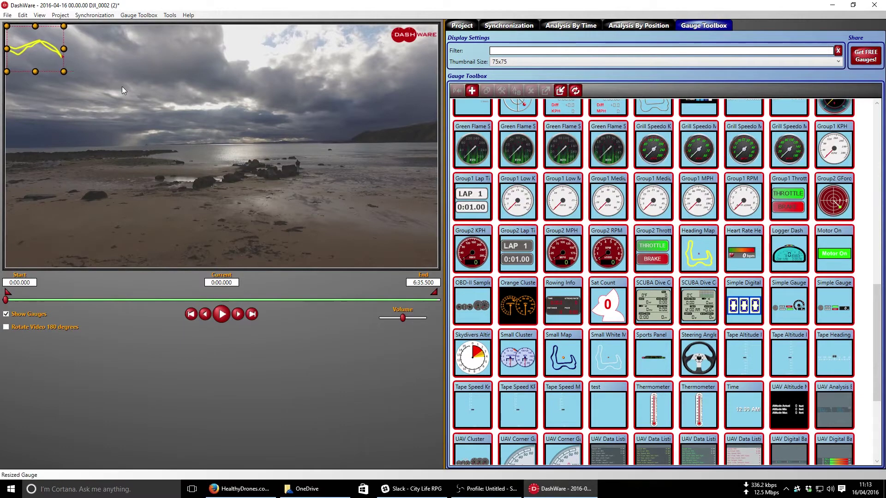
left_click(79, 65)
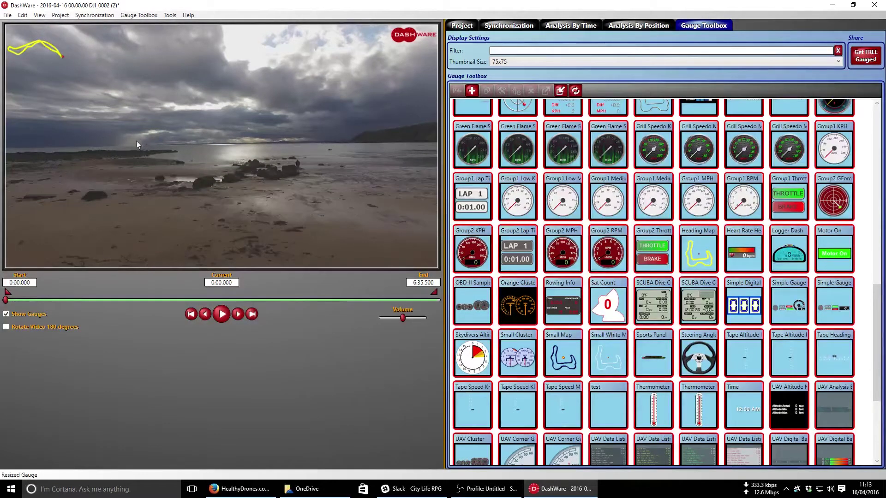
- Add the Sat Count gauge at about half size and an enlarged second Date & Time gauge below and right of it
left_click_drag(618, 316, 291, 151)
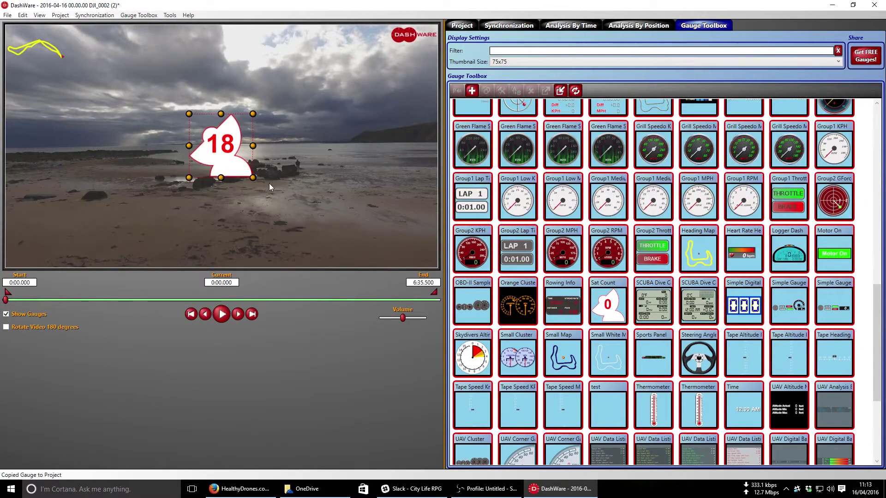
left_click_drag(252, 177, 219, 144)
scroll(782, 329, "up", 1)
scroll(781, 329, "up", 4)
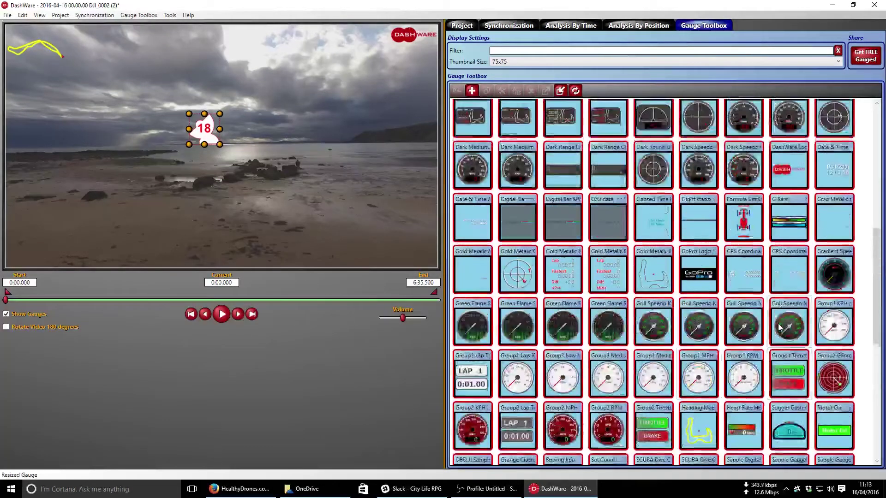
mouse_move(844, 249)
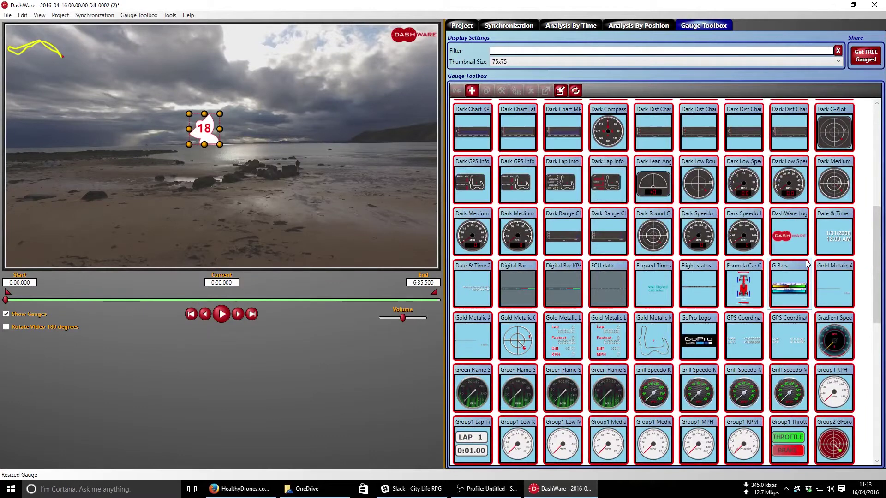
left_click_drag(472, 284, 277, 196)
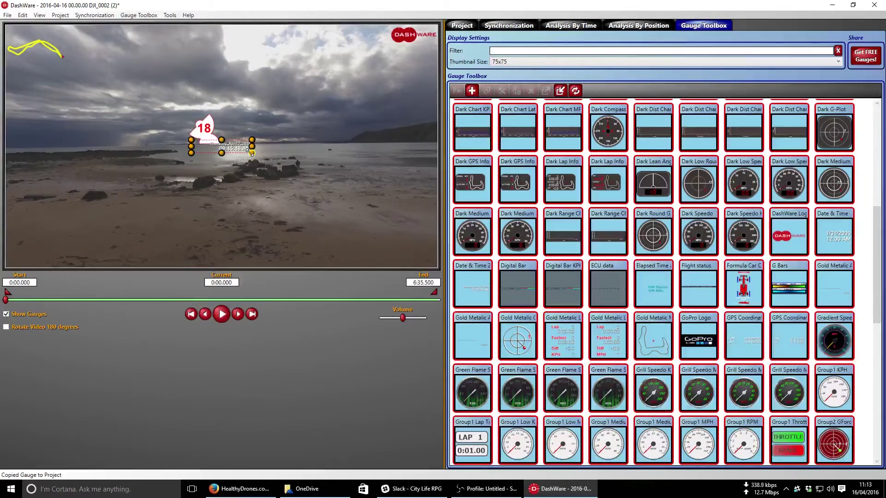
left_click_drag(252, 153, 328, 192)
- Add the UAV Flight Time gauge at the top centre of the video and move the Sat Count gauge to its left
mouse_move(621, 364)
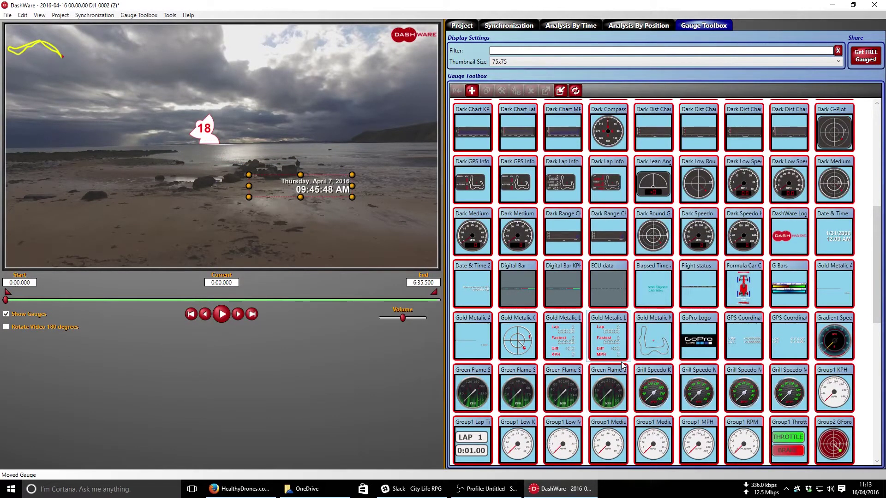
scroll(646, 356, "down", 6)
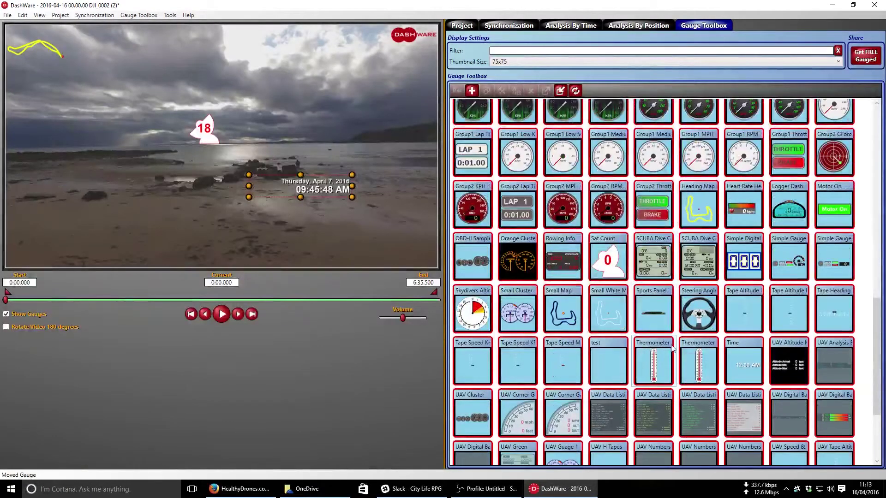
scroll(673, 349, "down", 3)
left_click_drag(608, 387, 233, 39)
left_click_drag(211, 140, 192, 46)
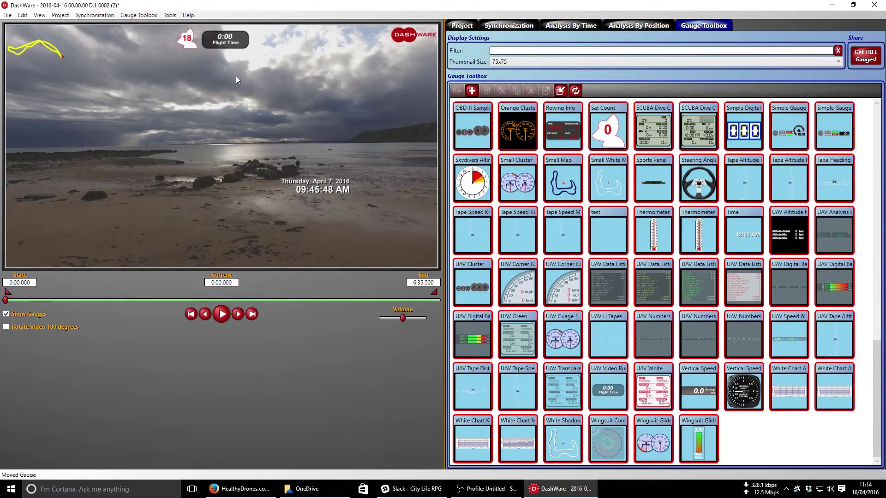
- Move the date and time gauge to the top of the video, just right of the Flight Time gauge
left_click_drag(355, 196, 284, 43)
left_click(287, 45)
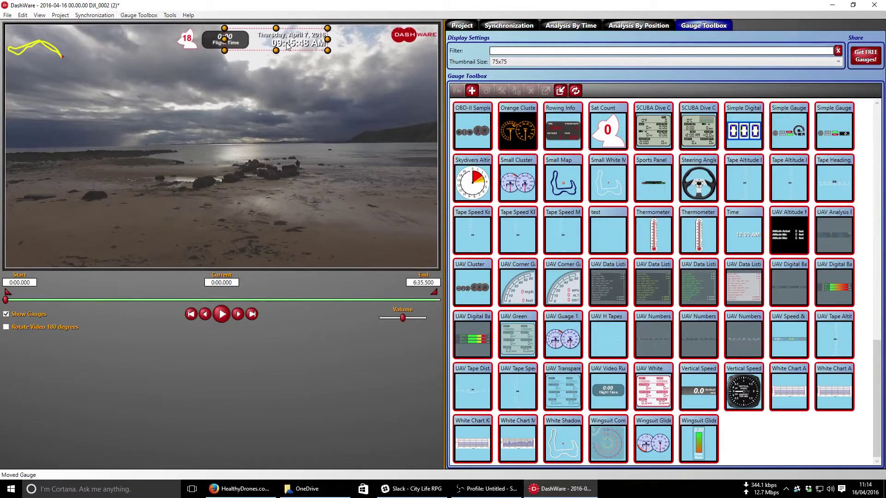
left_click(291, 95)
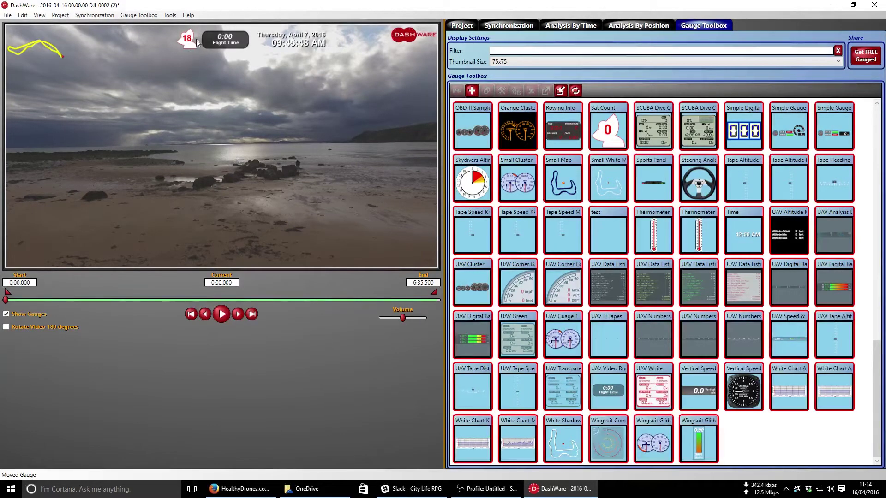
- Rearrange the top row with the date and time left of the Flight Time gauge and Sat Count right of it
left_click_drag(198, 43, 279, 73)
left_click(160, 44)
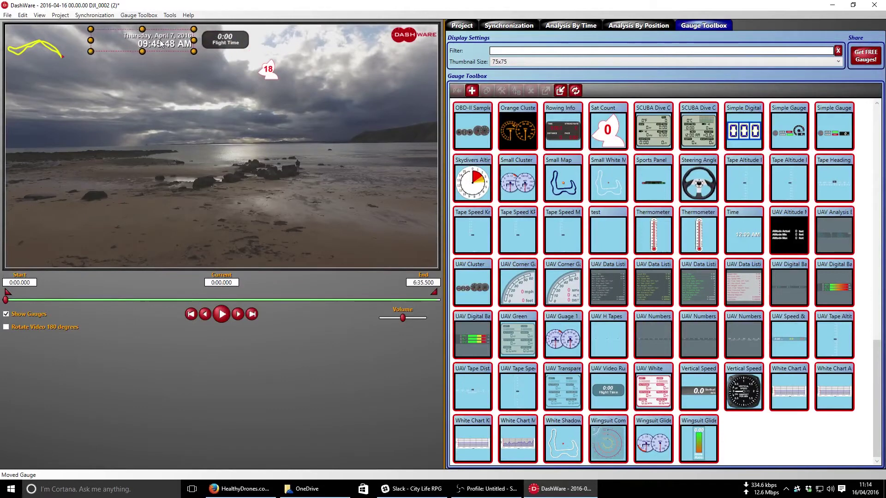
left_click_drag(160, 44, 167, 43)
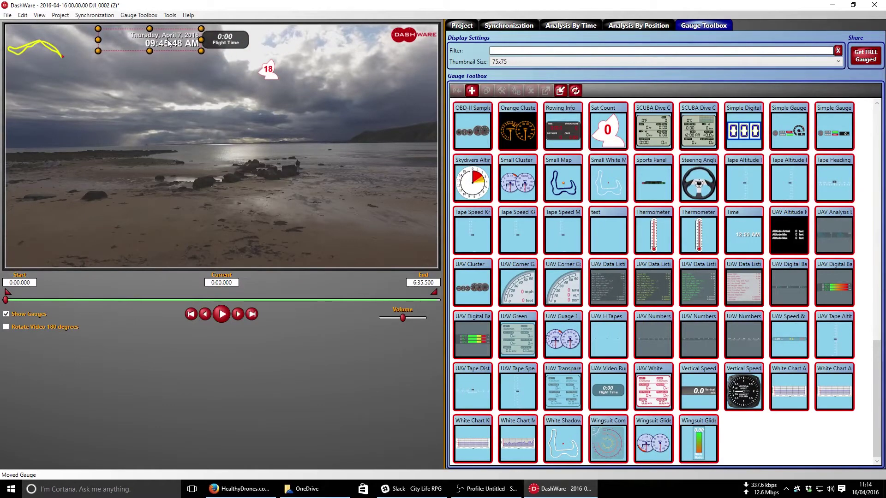
left_click_drag(268, 77, 262, 47)
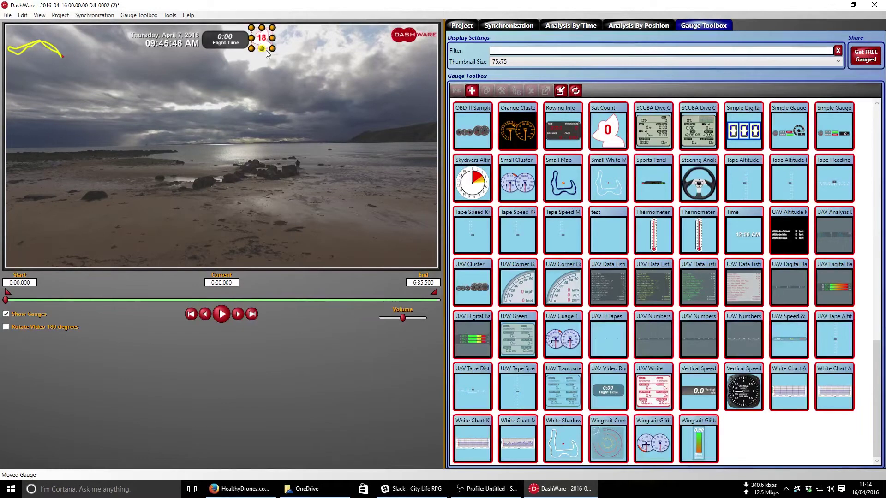
left_click(262, 67)
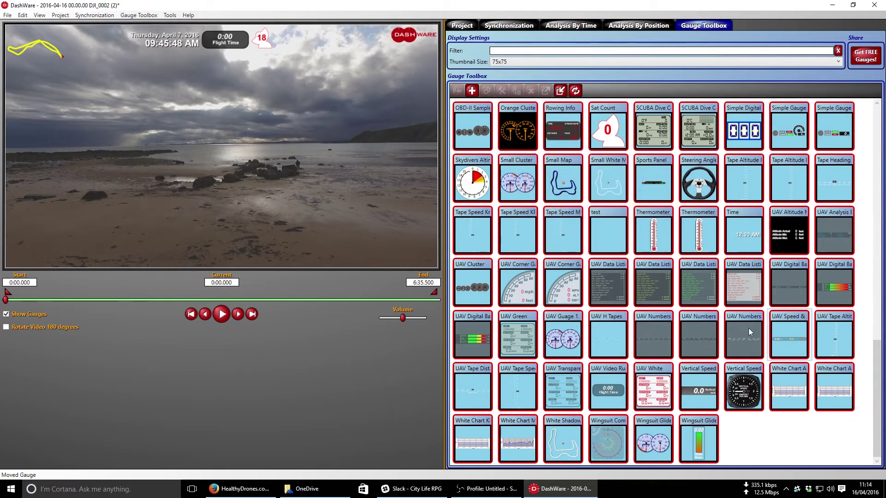
- Add the UAV Numbers 2 gauge to the video and enlarge it to span most of the frame's width
mouse_move(559, 240)
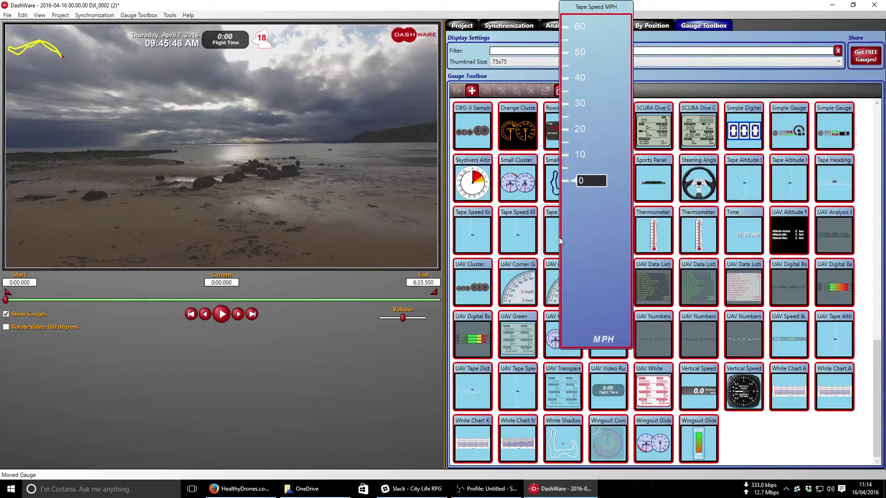
mouse_move(516, 237)
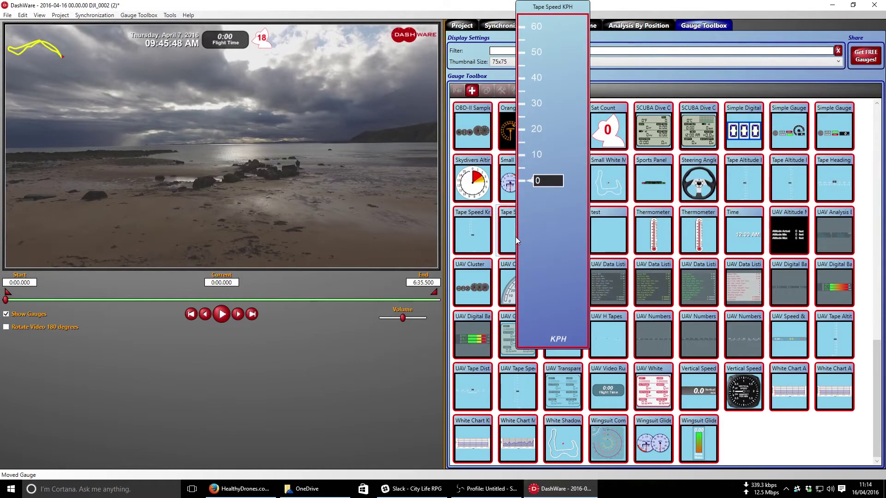
mouse_move(477, 240)
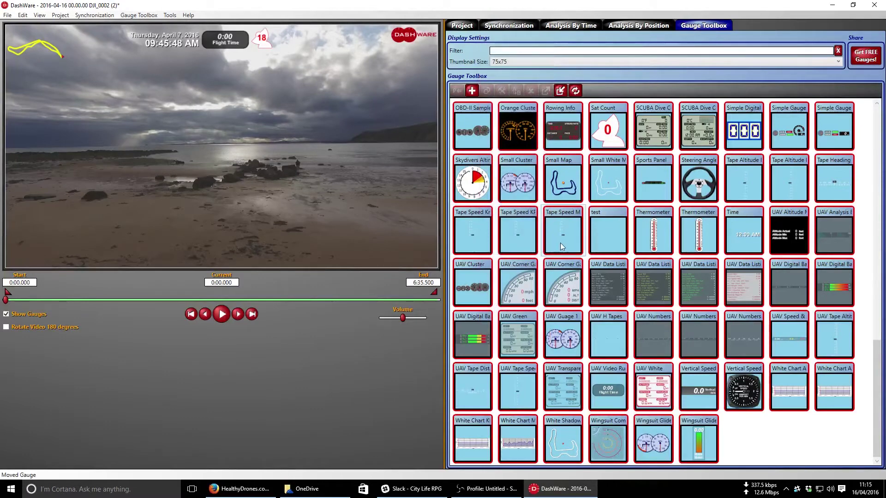
mouse_move(614, 240)
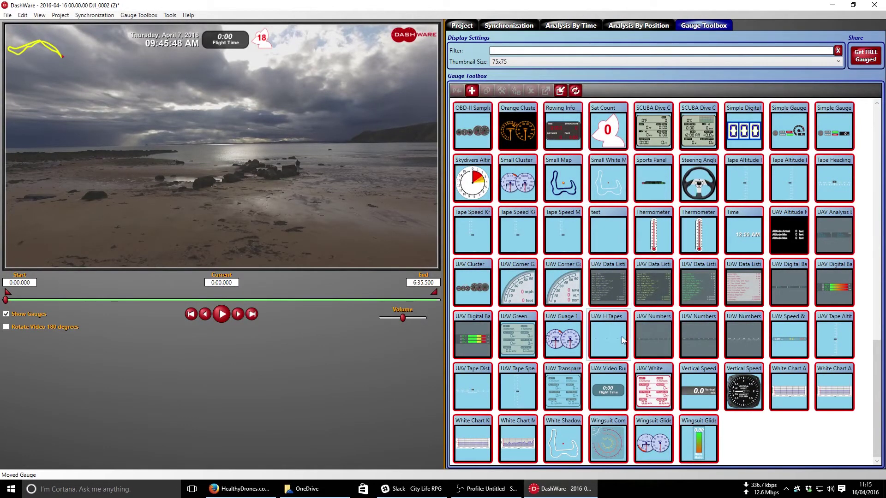
mouse_move(622, 340)
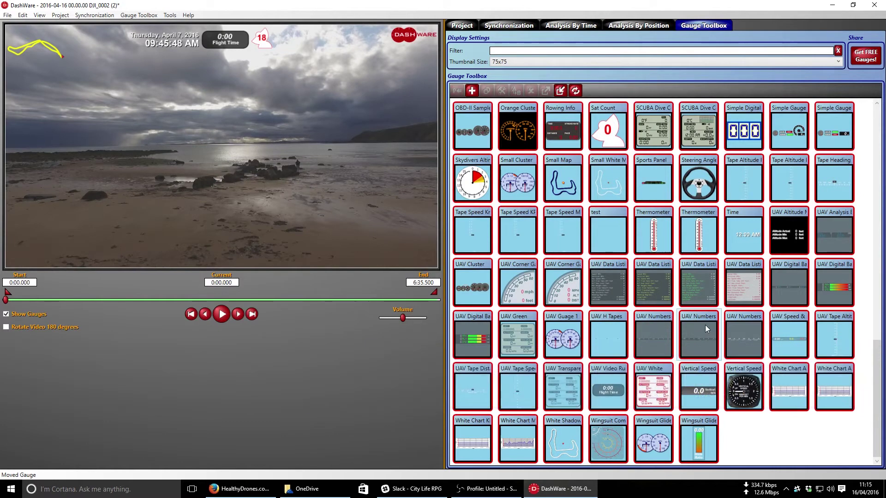
mouse_move(610, 295)
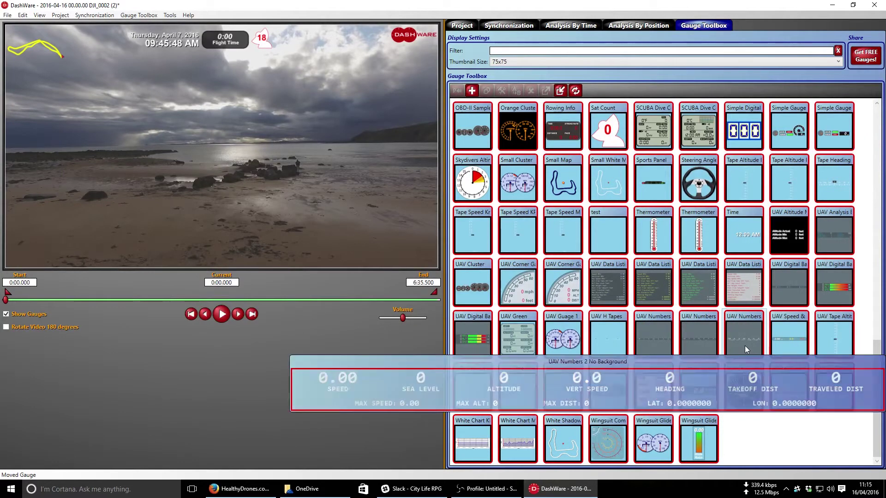
mouse_move(710, 346)
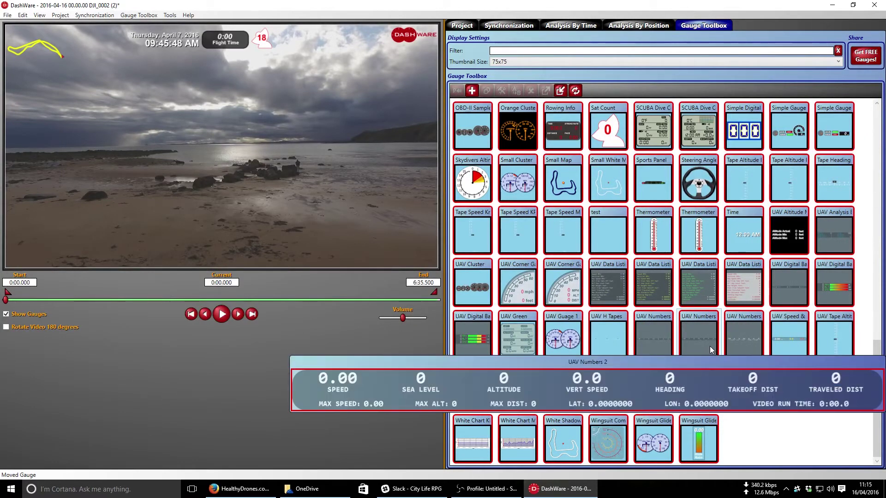
left_click_drag(710, 346, 322, 234)
left_click_drag(311, 234, 297, 235)
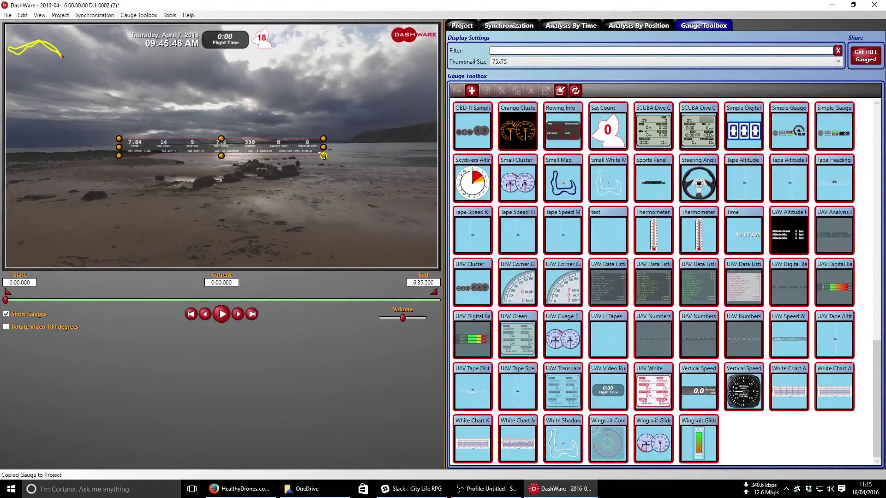
left_click_drag(324, 156, 423, 250)
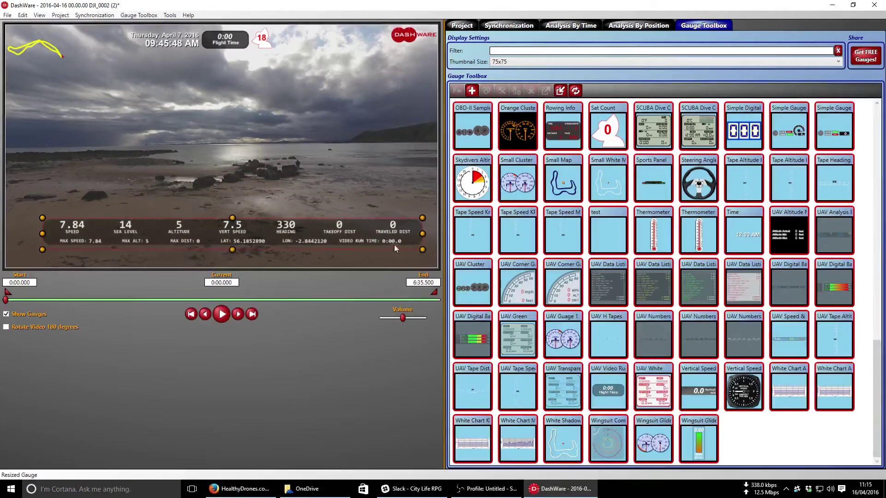
- Place the UAV Numbers 2 gauge along the bottom edge of the video, centred and widened to nearly the full frame width
left_click_drag(368, 236, 352, 245)
left_click_drag(408, 258, 432, 260)
mouse_move(371, 249)
left_mouse_down()
mouse_move(362, 247)
mouse_move(367, 257)
left_mouse_up()
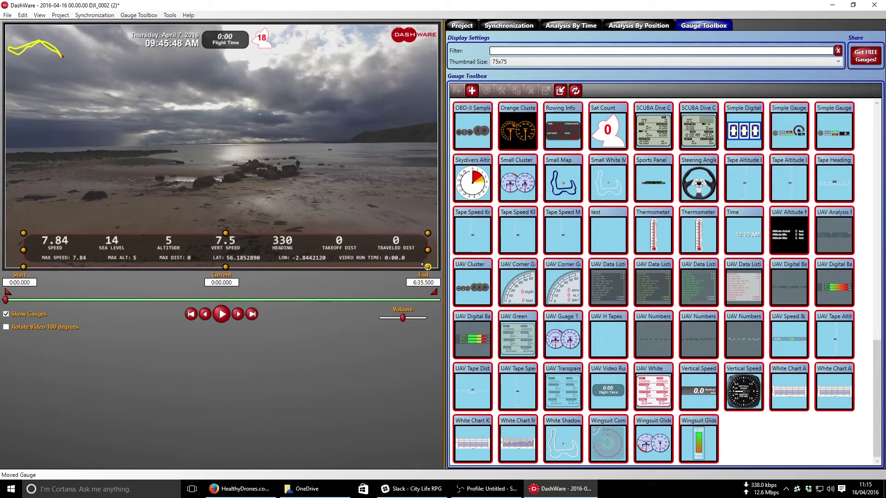
left_click_drag(428, 268, 436, 268)
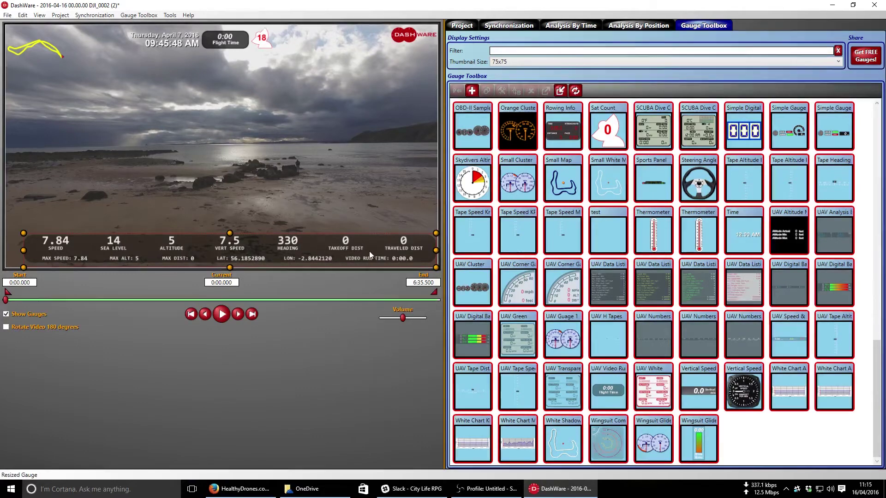
left_click_drag(369, 251, 365, 253)
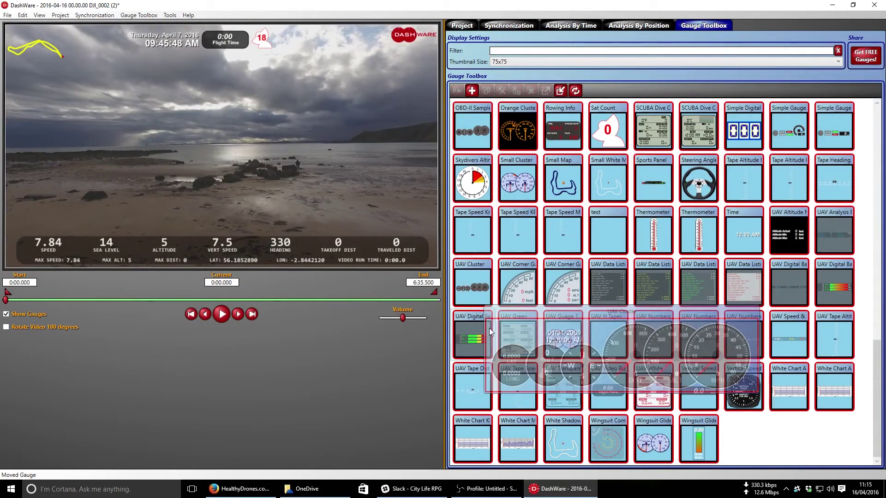
- Browse the gauge toolbox back to its first gauges and examine the flight data analysis by time and by position
scroll(732, 447, "up", 4)
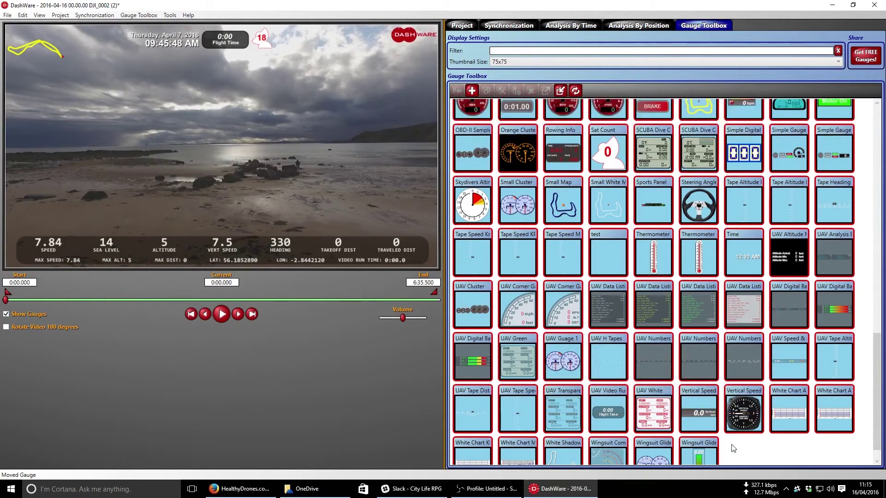
scroll(733, 447, "up", 15)
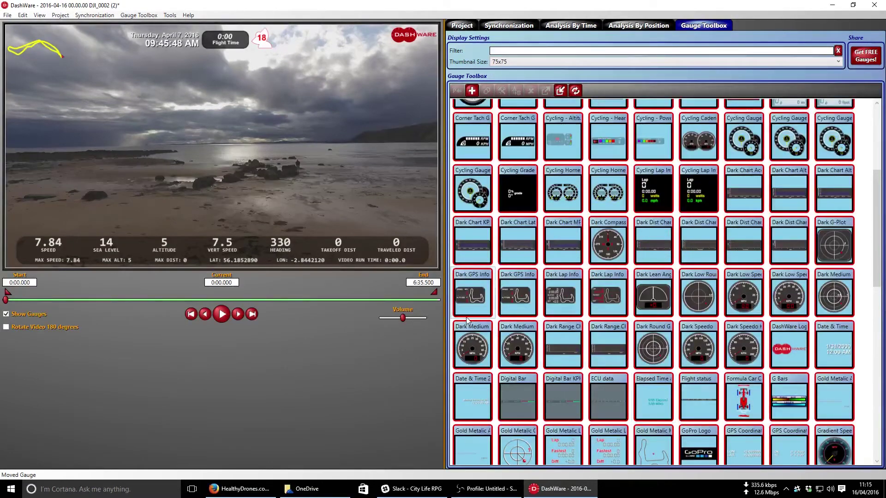
scroll(495, 316, "up", 8)
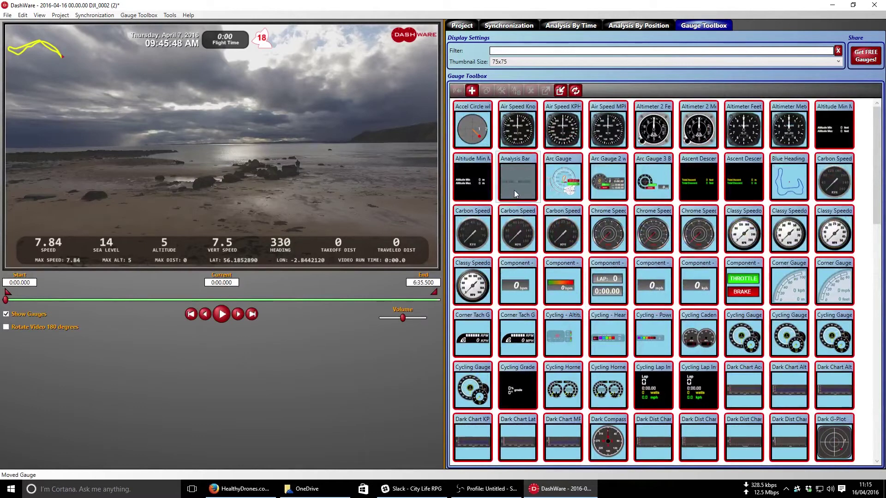
mouse_move(519, 185)
left_click(526, 28)
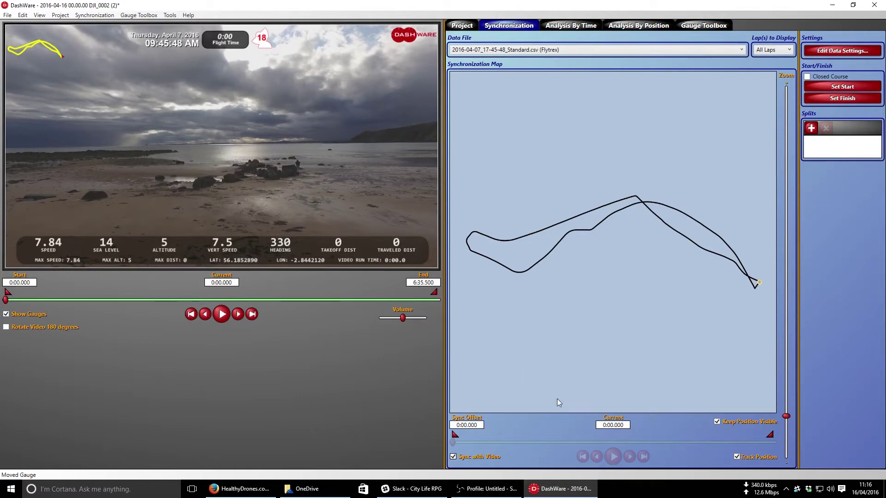
left_click(572, 28)
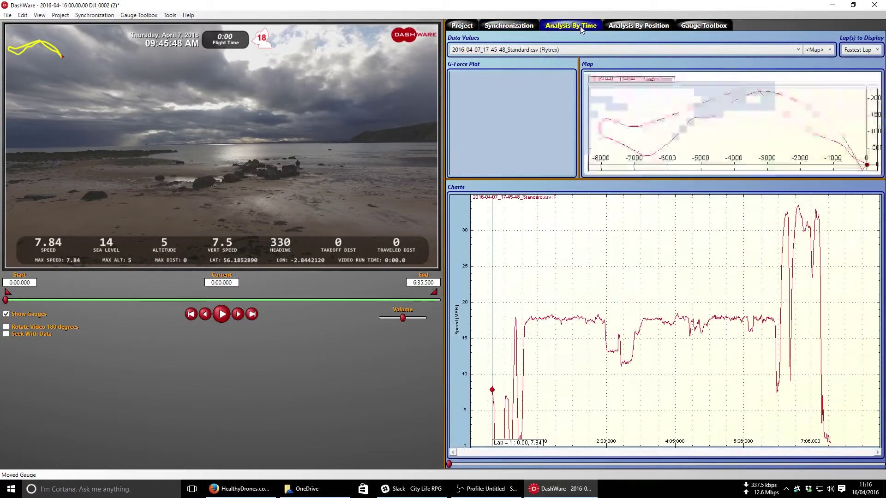
left_click(644, 27)
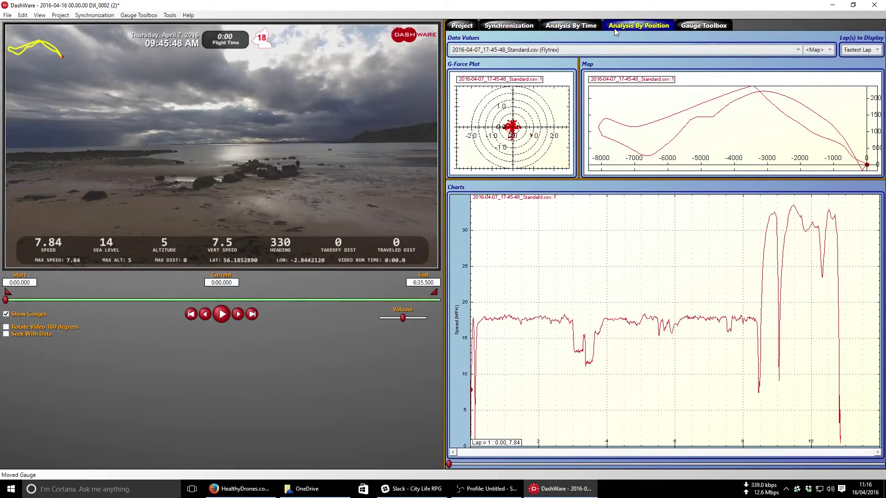
- Open the synchronization view and play the video to about 0:23 to compare the gauges with the footage
left_click(533, 27)
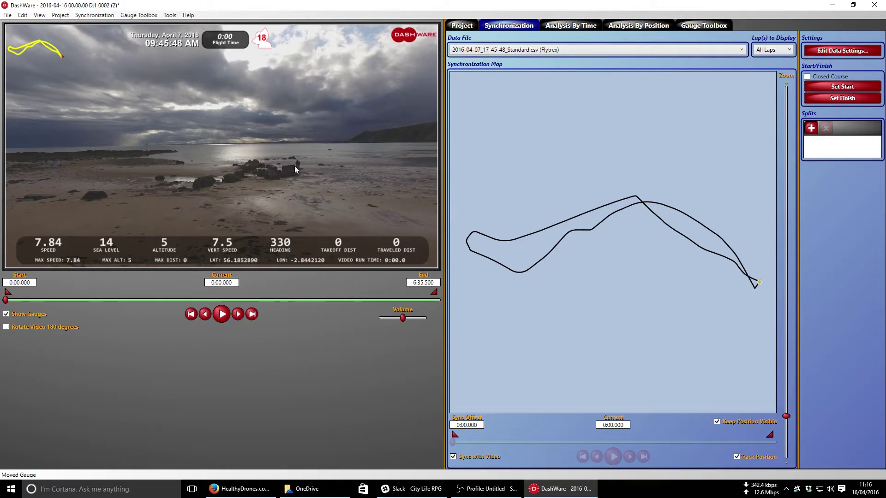
left_click(221, 316)
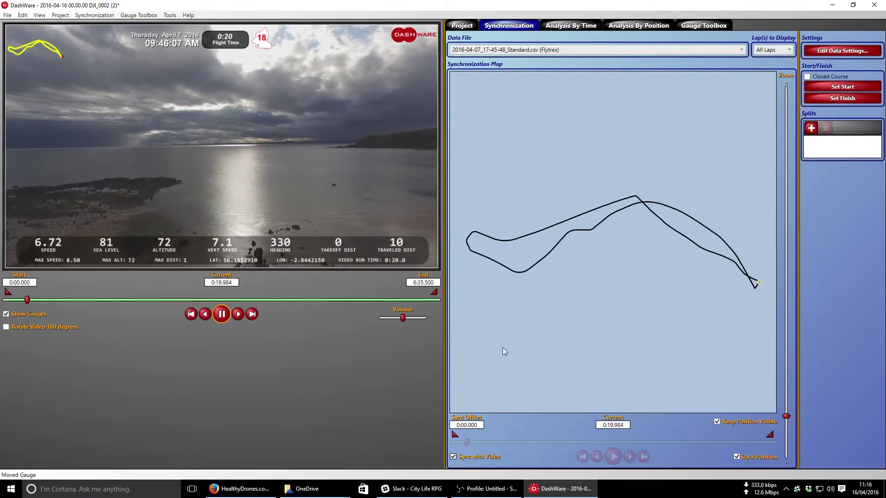
left_click(222, 315)
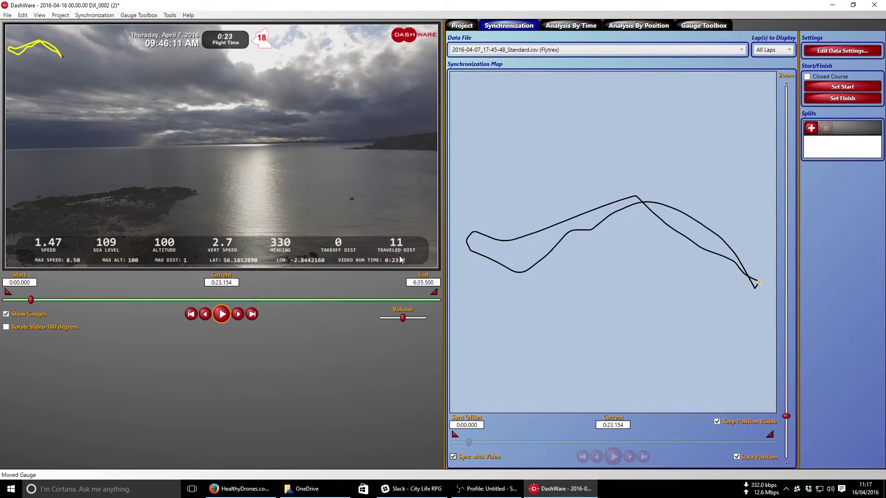
- Unlink the flight data from the video, rewind the video to its start and play it to about 0:04.465
left_click(452, 456)
left_click(453, 457)
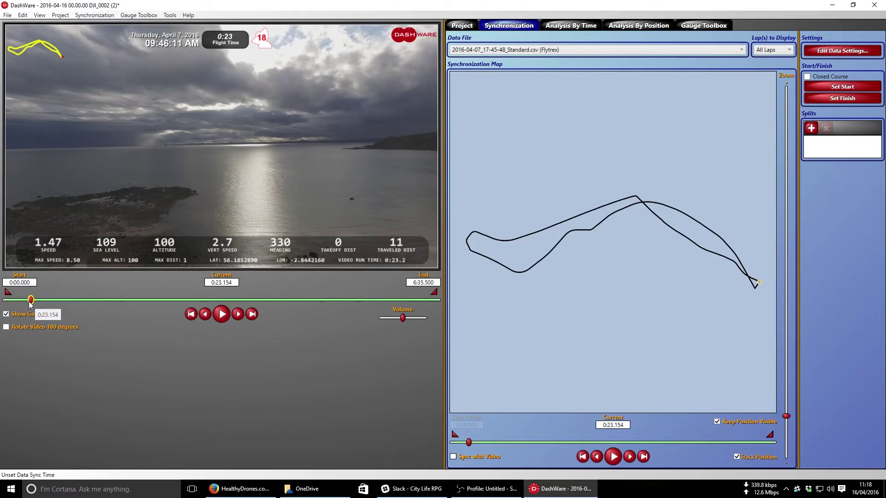
left_click_drag(30, 303, 0, 302)
left_click(221, 314)
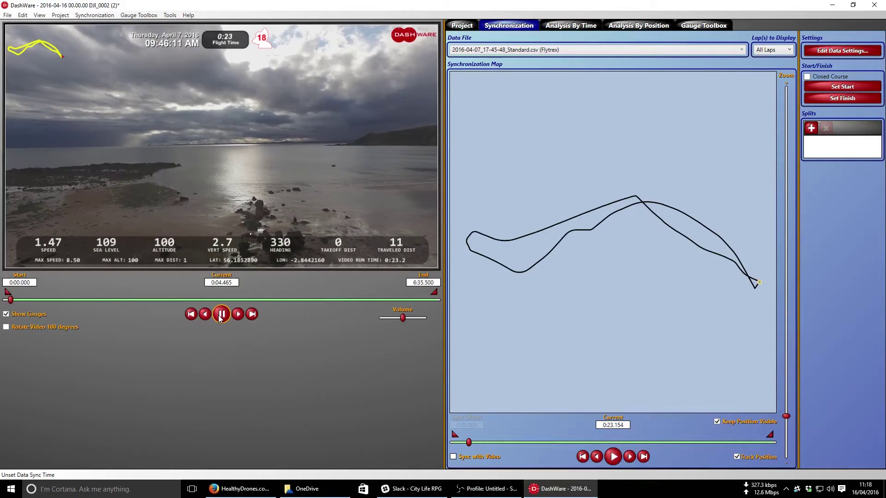
left_click(221, 314)
- Enlarge the synchronization map, restart the flight data from its beginning and run it forward to about 0:48 while watching the position
left_click_drag(790, 418, 800, 400)
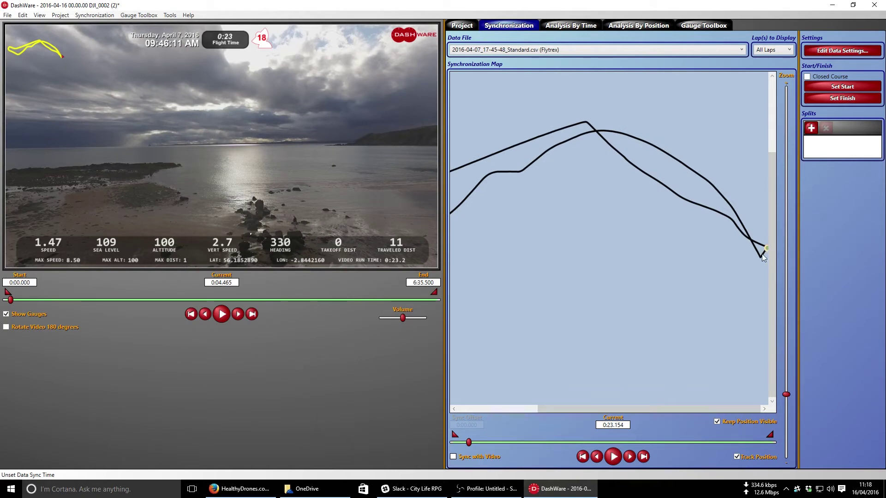
left_click(583, 456)
left_click(613, 457)
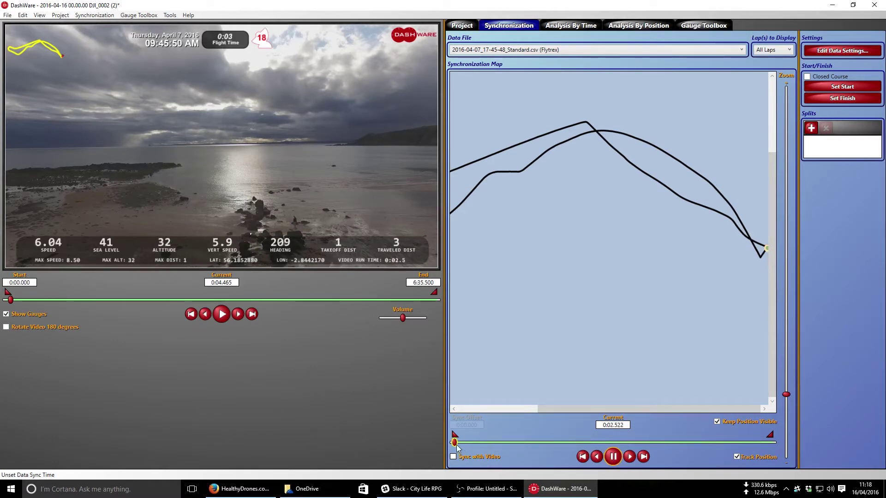
mouse_move(457, 447)
left_mouse_down()
mouse_move(498, 443)
mouse_move(479, 443)
left_mouse_up()
mouse_move(473, 441)
left_mouse_down()
mouse_move(552, 436)
mouse_move(479, 433)
left_mouse_up()
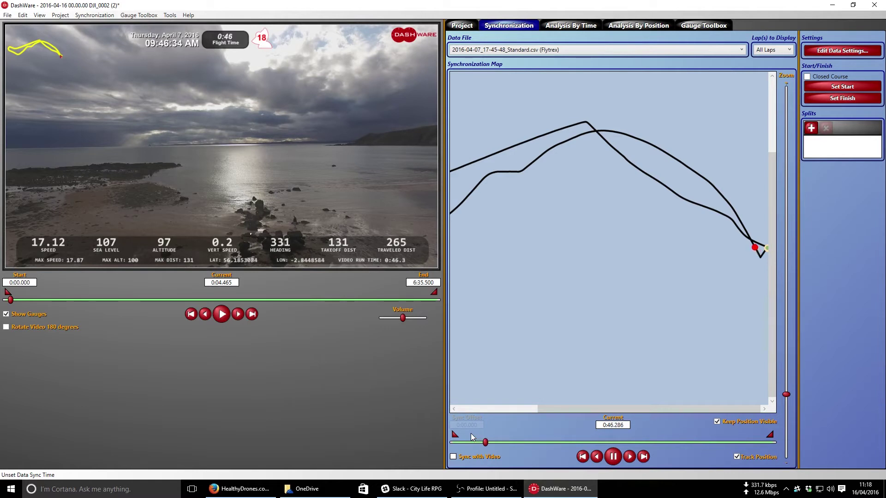
left_click(610, 457)
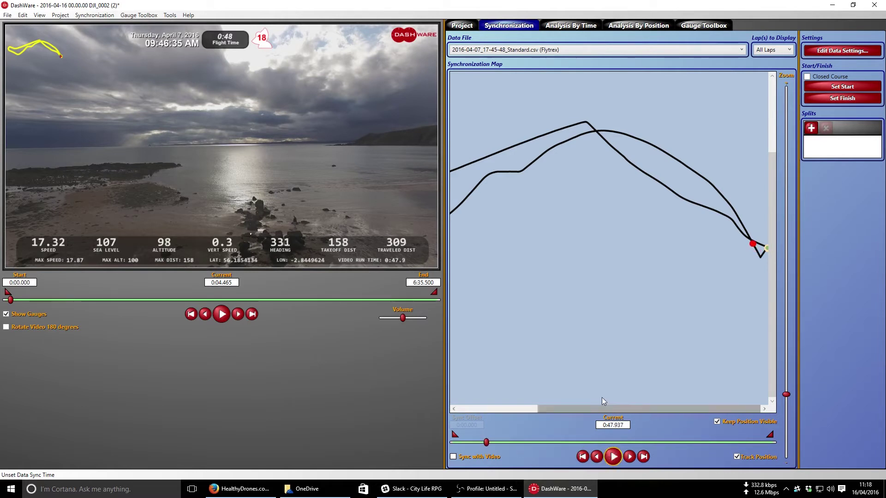
- Cue the flight data to about 0:08.180 and sync it with the video again
left_click_drag(486, 443, 453, 444)
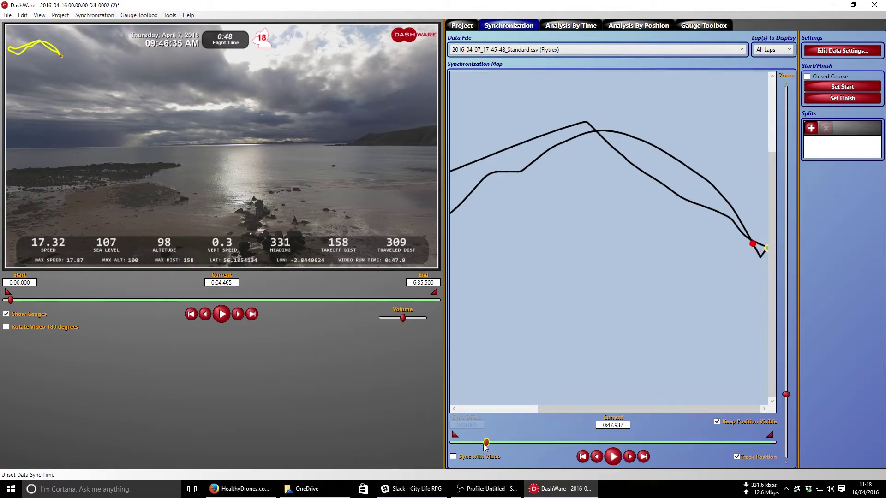
left_click(616, 458)
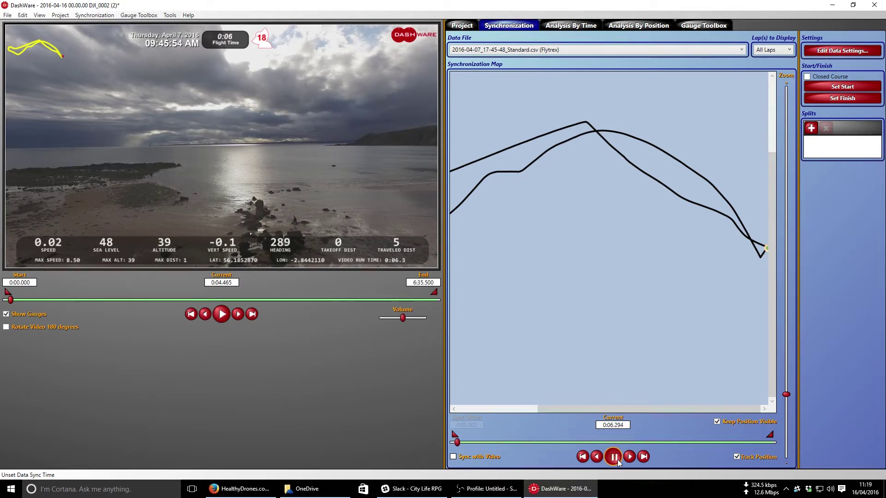
left_click(614, 457)
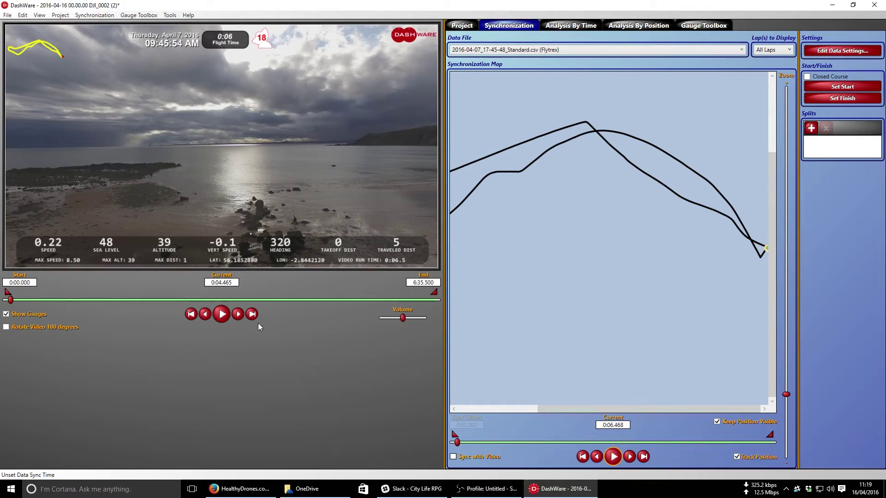
left_click(614, 457)
left_click(613, 457)
left_click(454, 457)
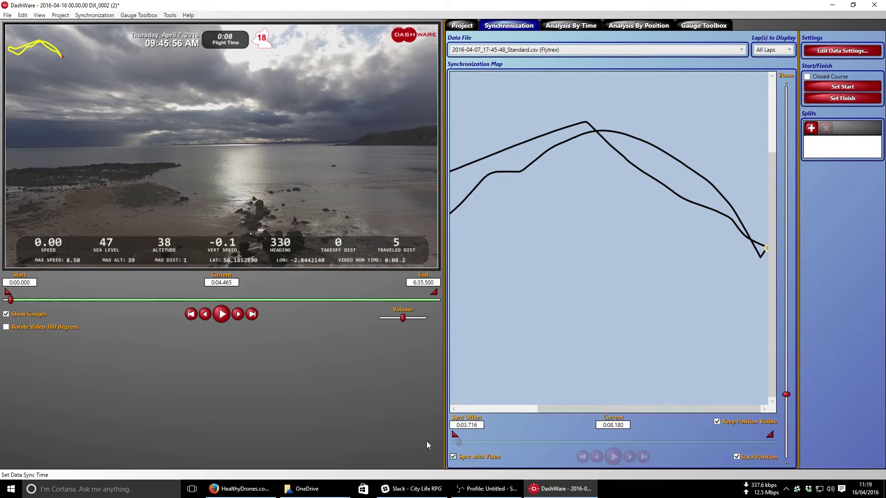
- Play and replay the video between about 0:12 and 0:18 to check that the gauges match the drone's ascent
left_click(215, 318)
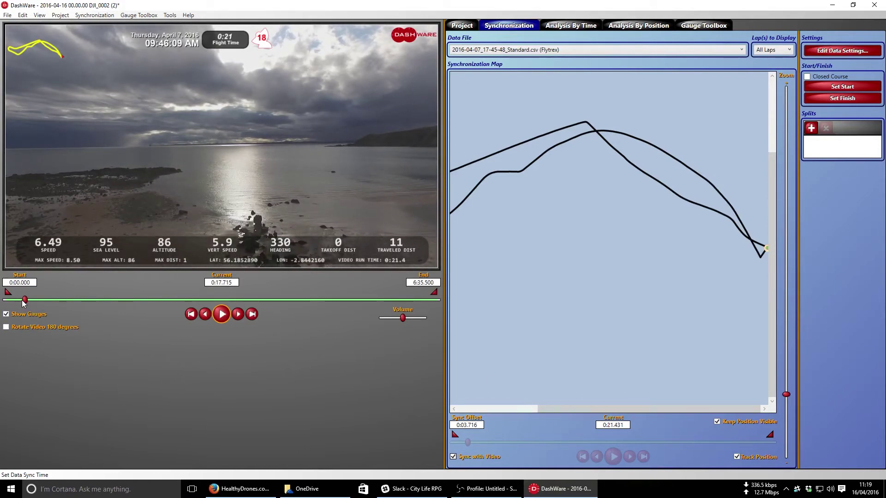
left_click_drag(23, 301, 18, 302)
left_click(222, 314)
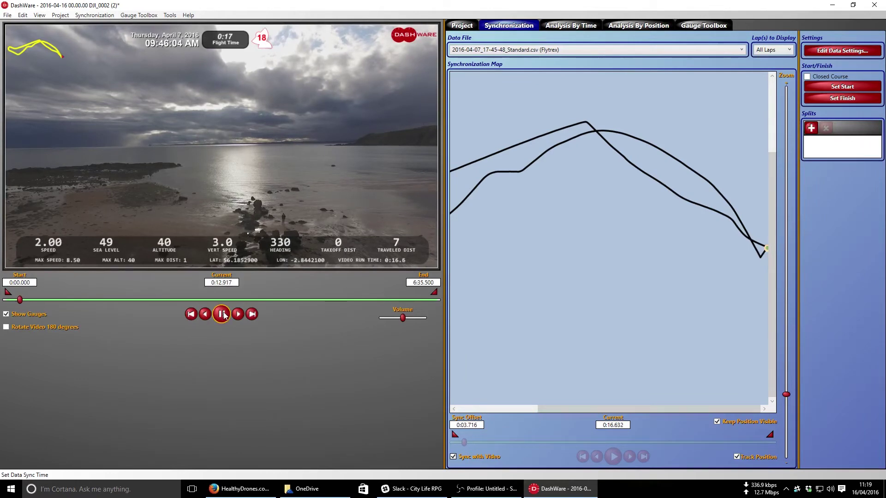
left_click(223, 314)
left_click_drag(22, 302, 19, 302)
left_click(226, 315)
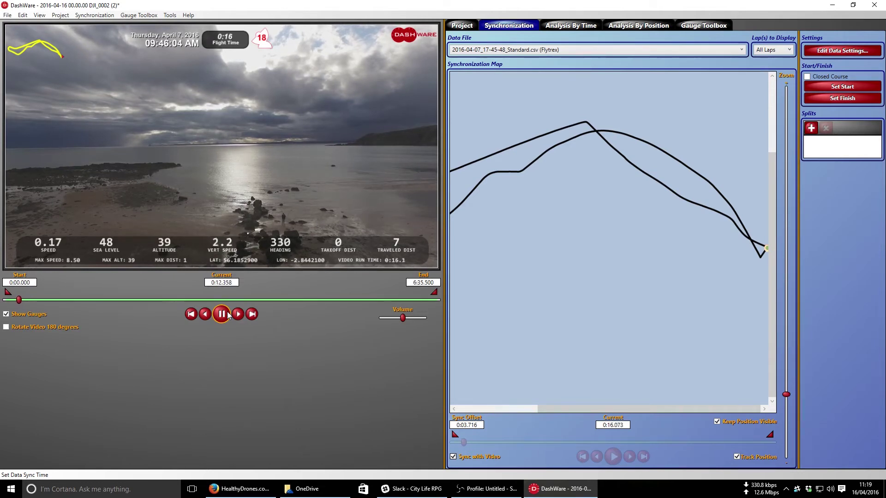
left_click(225, 314)
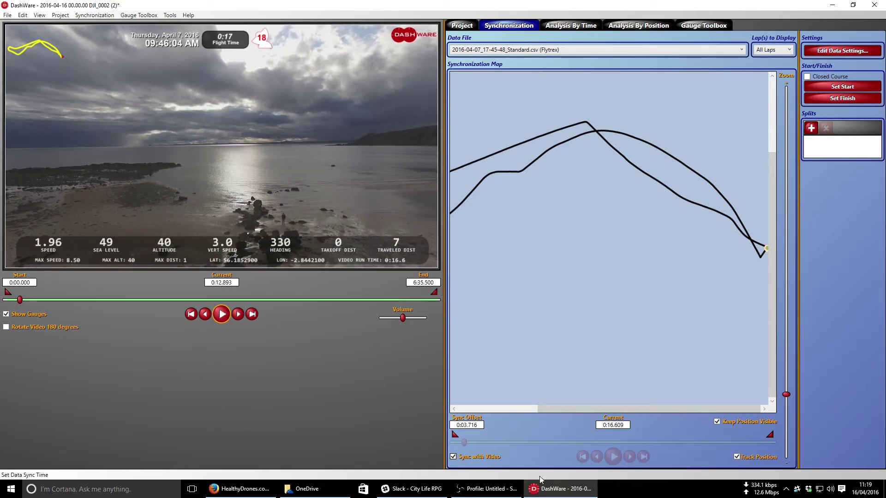
- Unlink the flight data, advance the video to about 0:16.684, sync them again and play to about 0:52.8 to check the gauges
left_click(454, 457)
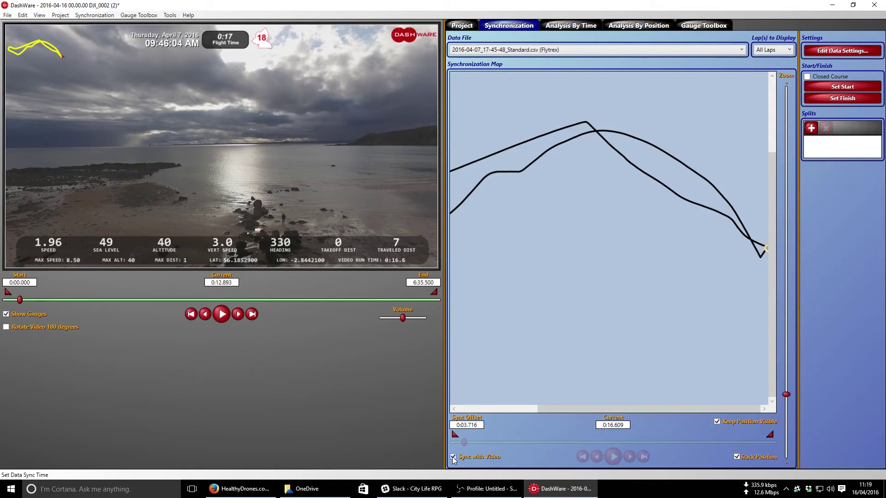
left_click(224, 315)
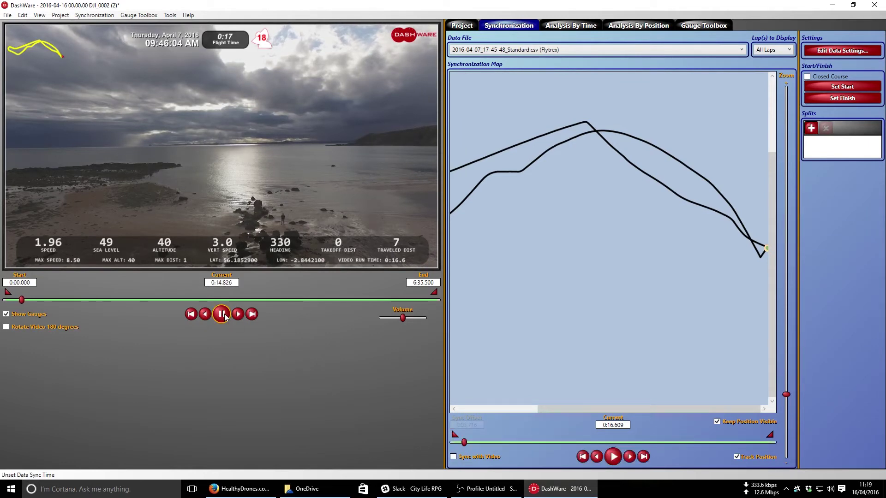
left_click(222, 315)
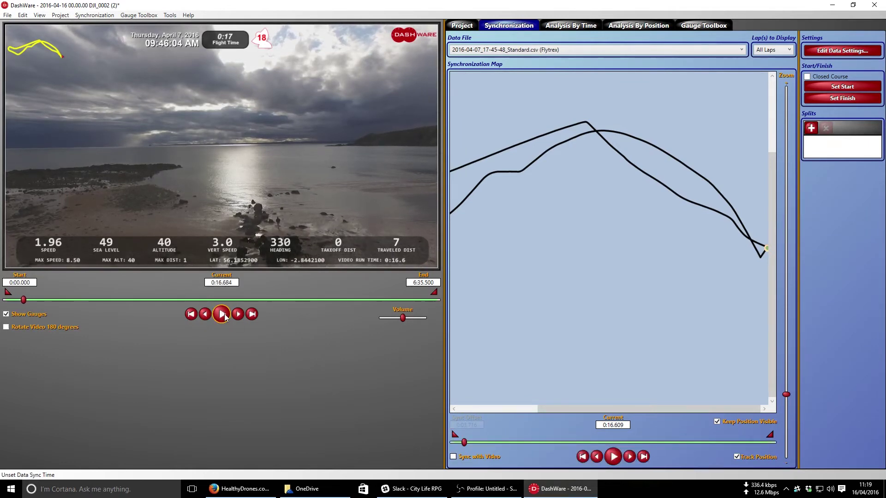
left_click(455, 458)
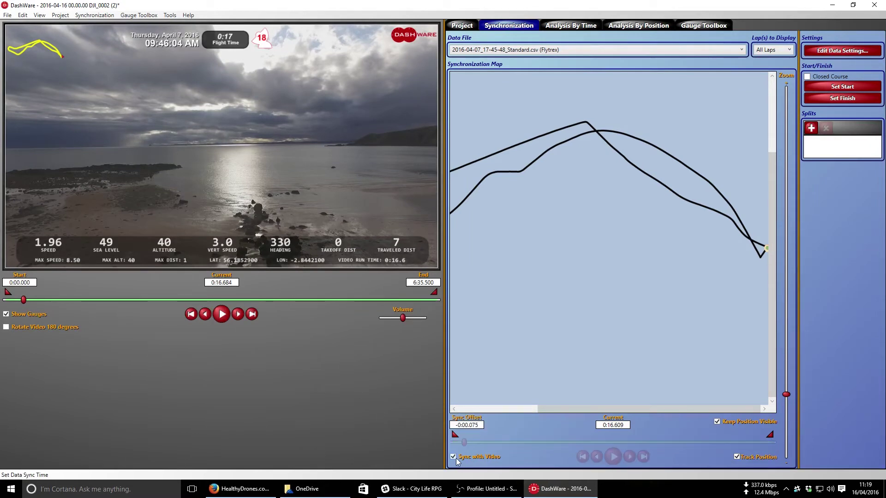
left_click(223, 321)
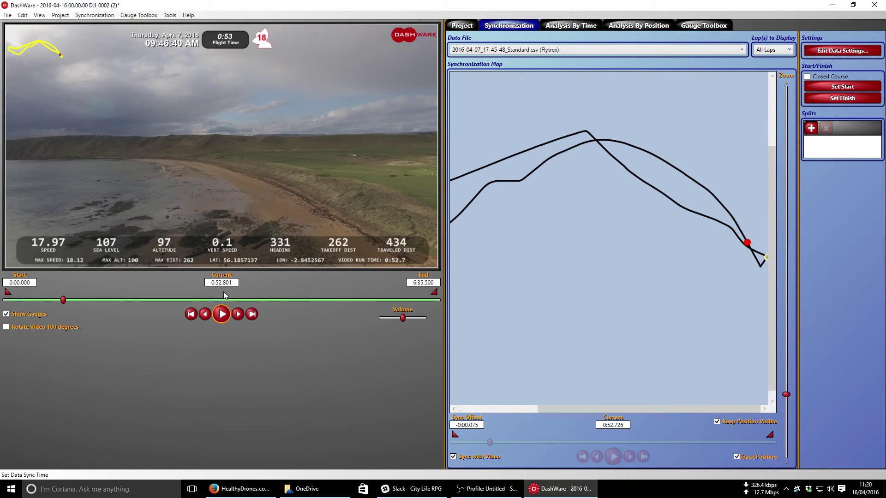
- Try to render the video with FFmpeg at automatic settings to the Desktop as "2016-04-16 00.00.00 DJI_0002 (2).mp4"
left_click(7, 14)
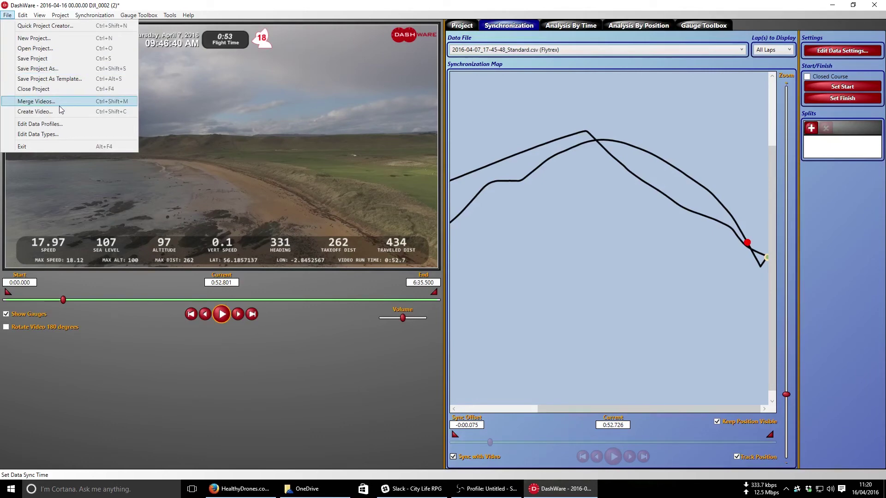
left_click(35, 112)
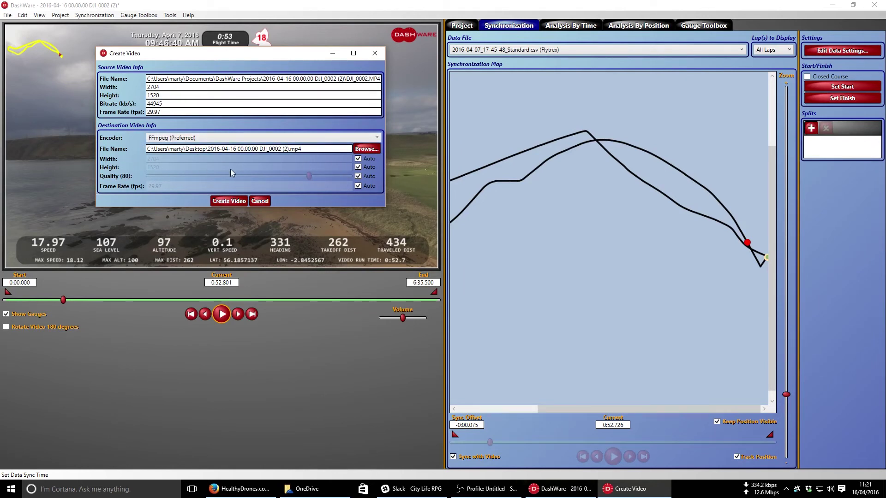
left_click(366, 149)
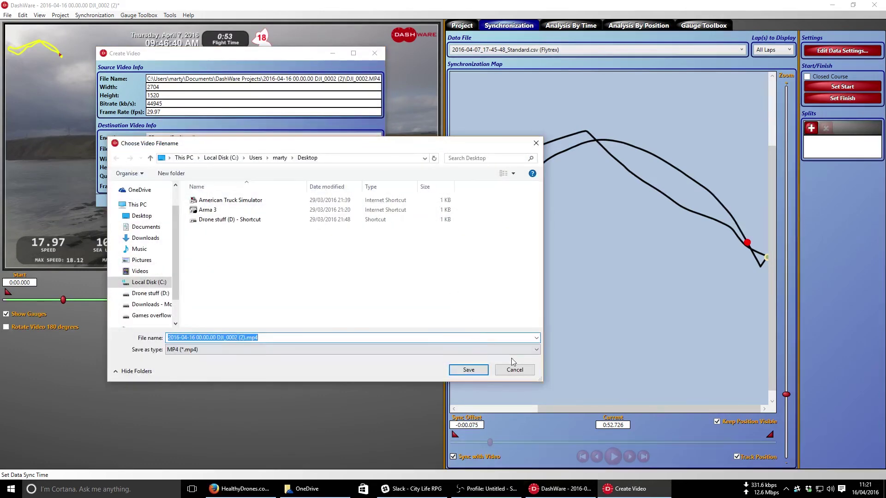
left_click(468, 369)
left_click(229, 201)
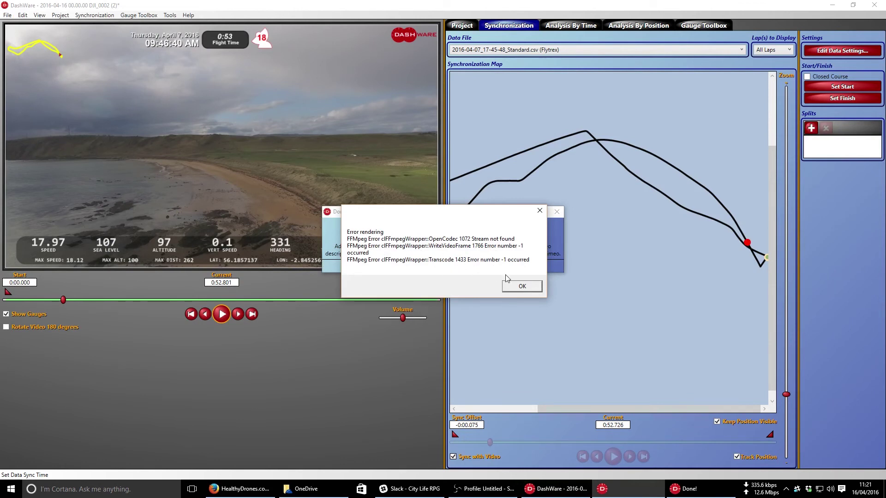
left_click(528, 286)
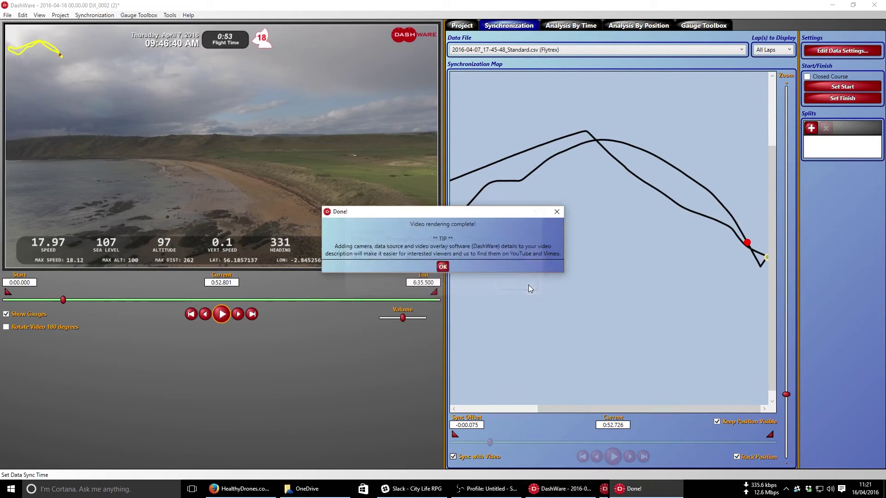
left_click(448, 266)
- Render the video again with a manual output size of 1920 width and 1080 height
left_click(8, 15)
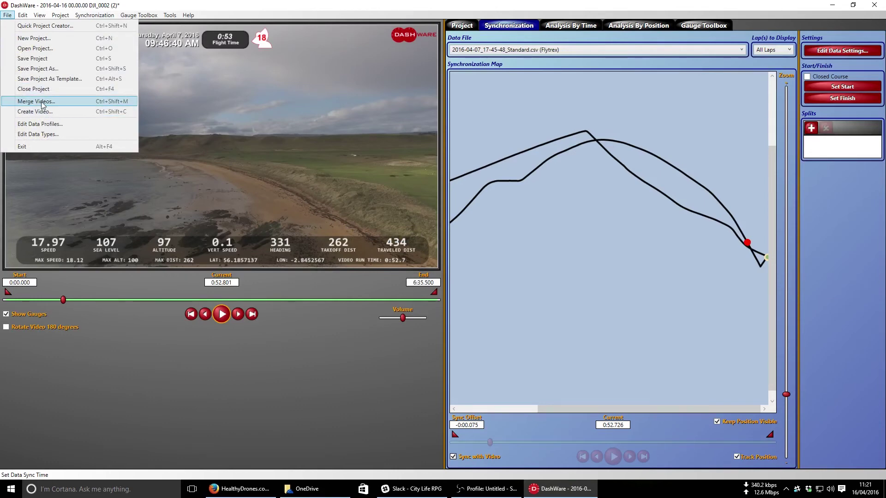
left_click(43, 112)
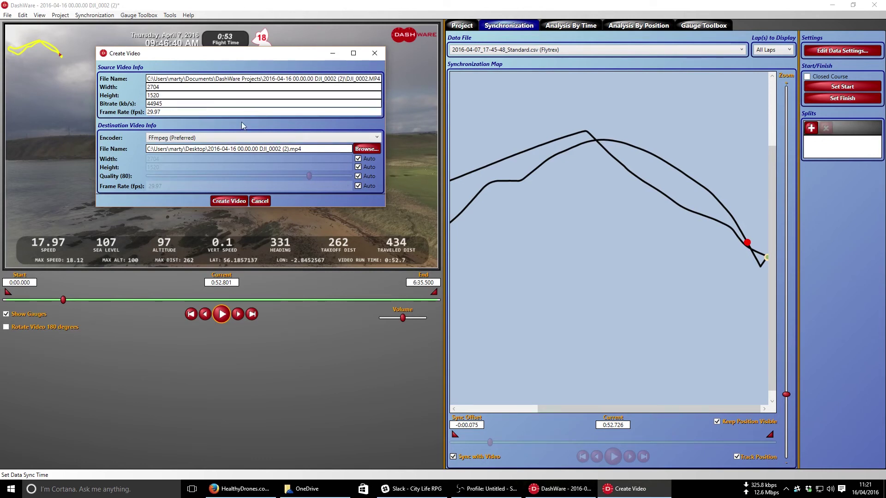
left_click(358, 167)
left_click(358, 158)
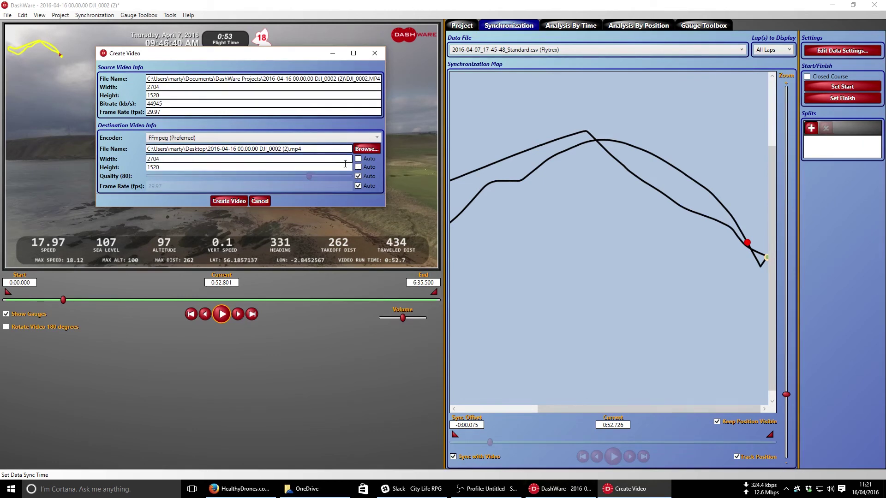
left_click(286, 161)
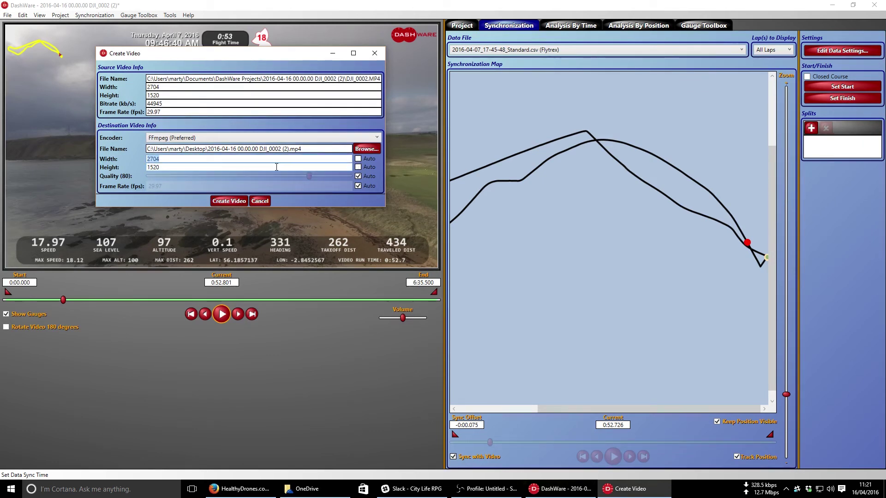
type("19")
double_click(267, 167)
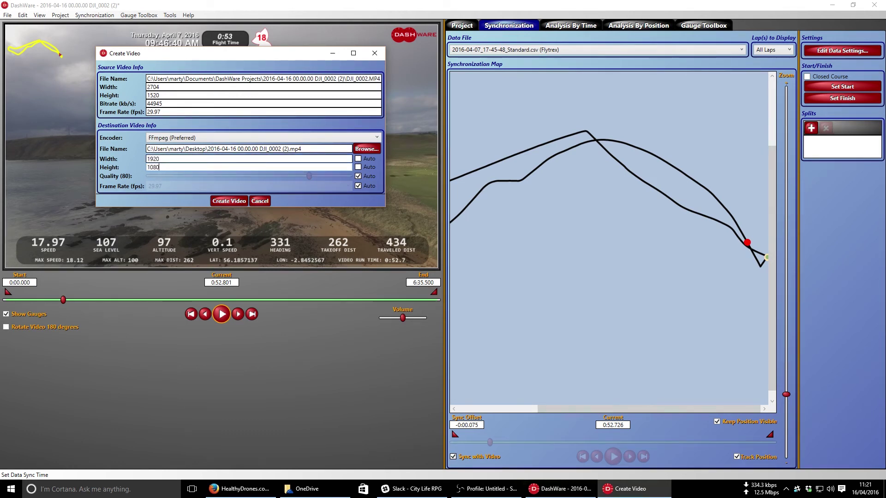
left_click(234, 201)
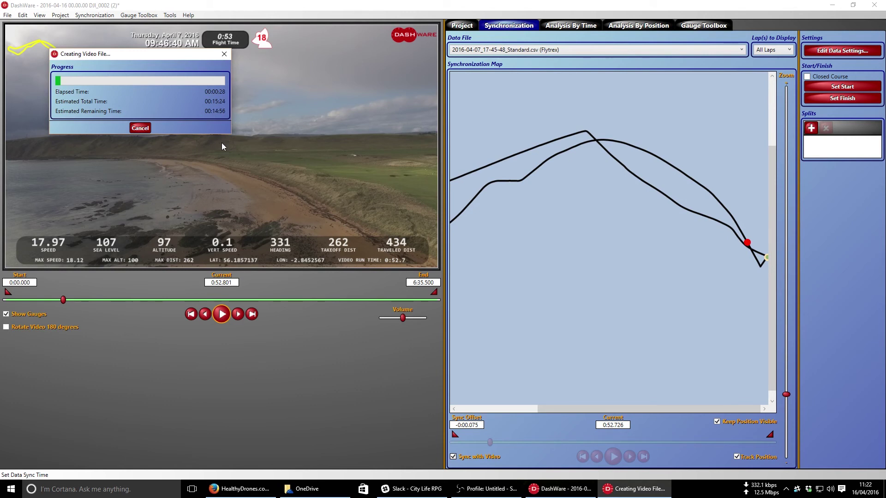
- Cancel the running render and close DashWare without saving the project
left_click(139, 131)
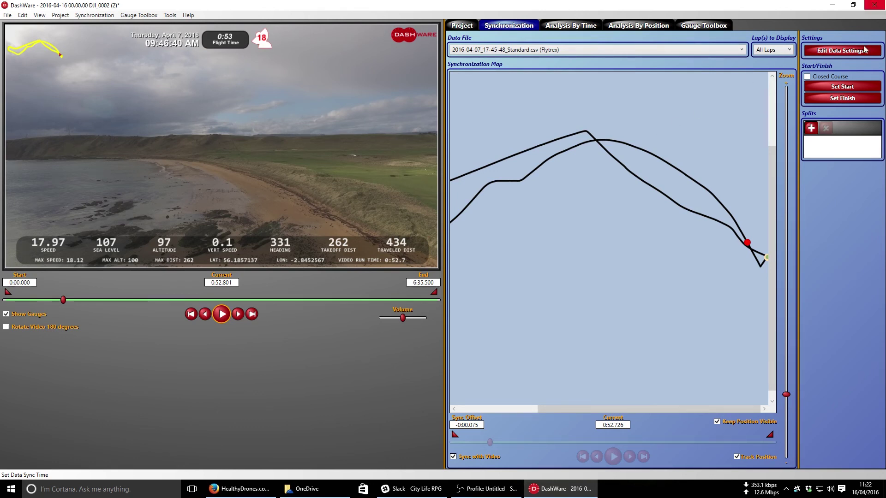
left_click(875, 5)
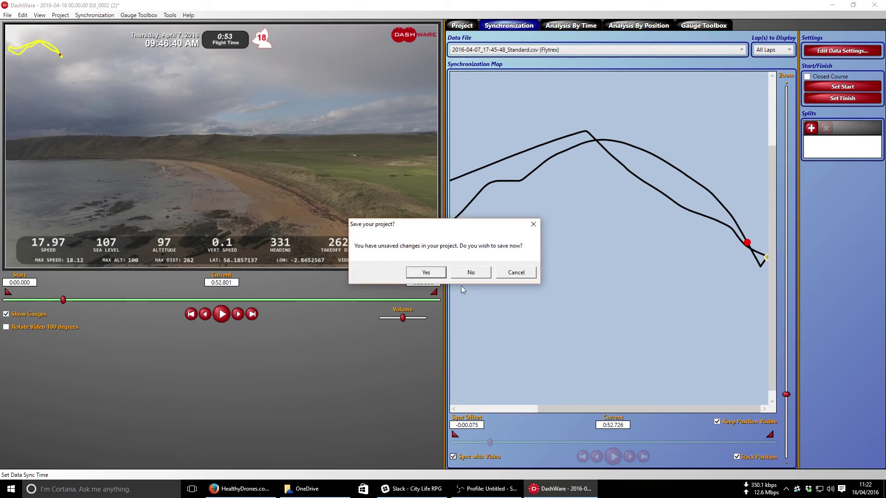
left_click(476, 275)
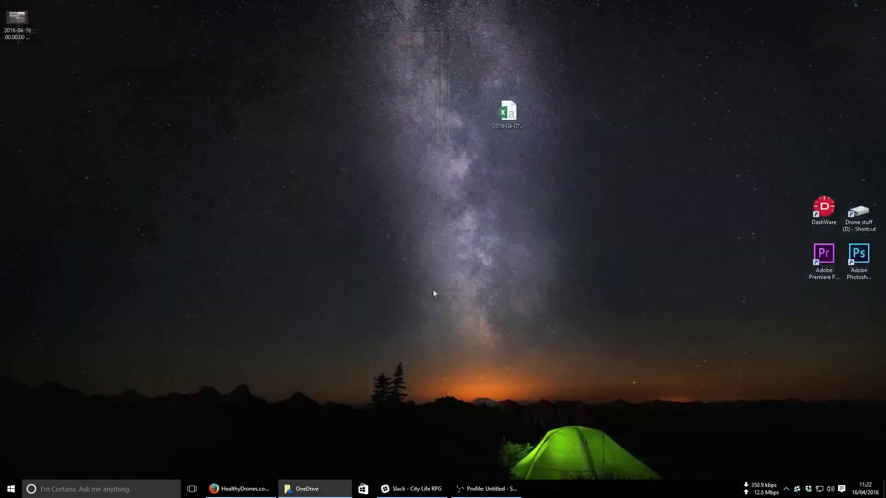
- Move the partly rendered video to the middle of the desktop, play it in Films & TV to check the gauges, and close the player
left_click_drag(18, 21, 411, 194)
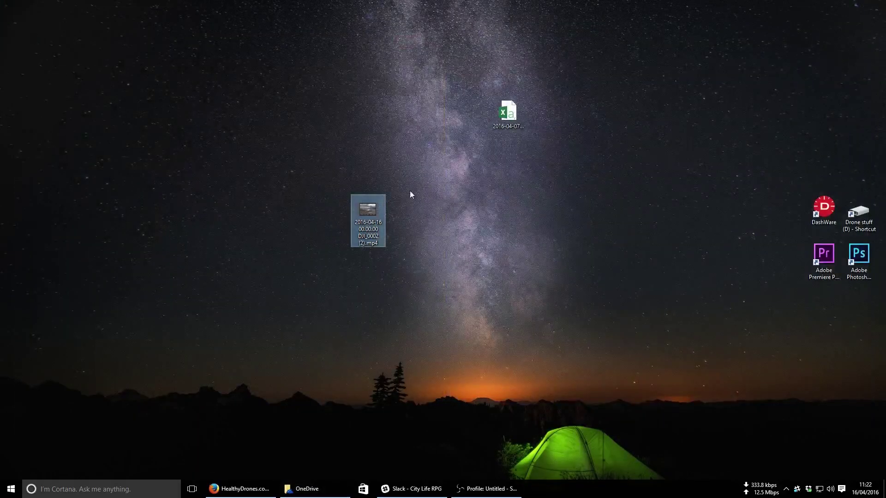
double_click(382, 224)
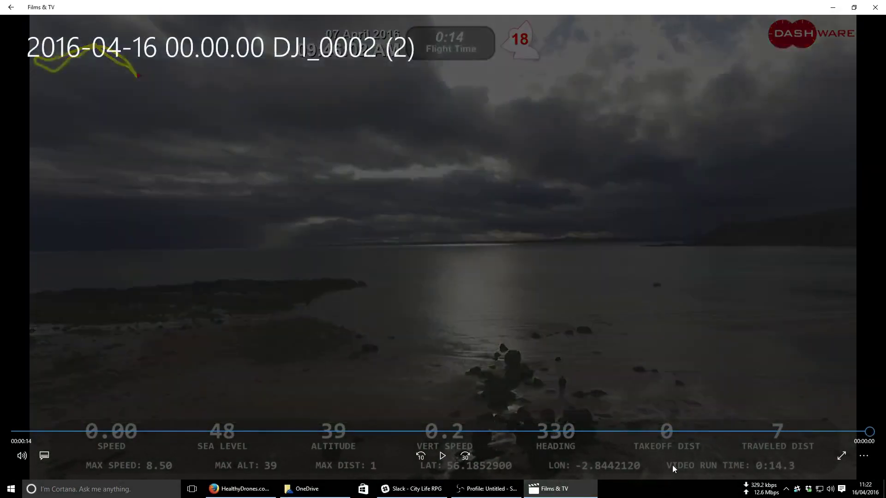
left_click(448, 460)
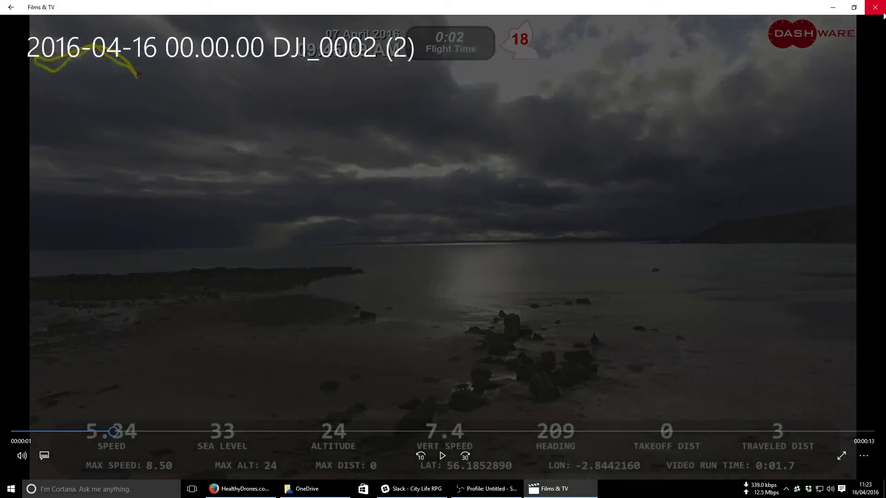
left_click(876, 7)
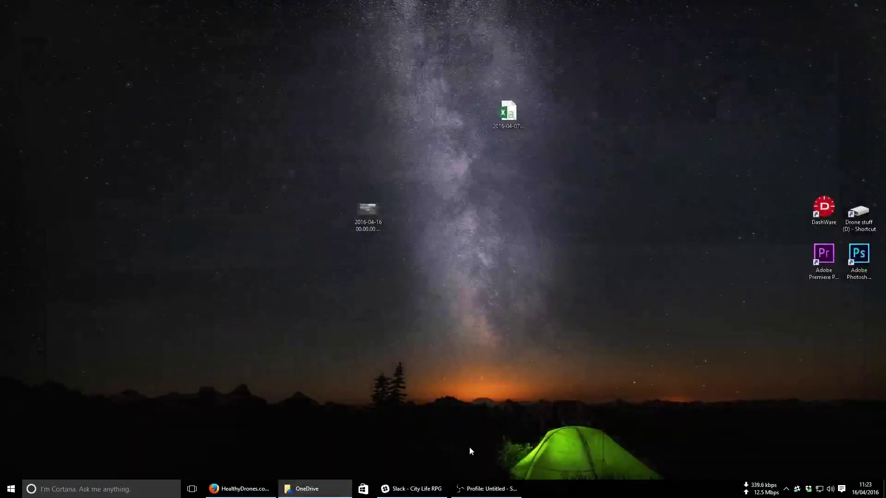
- Delete the partly rendered DJI_0002 (2) video from the desktop
left_click(372, 212)
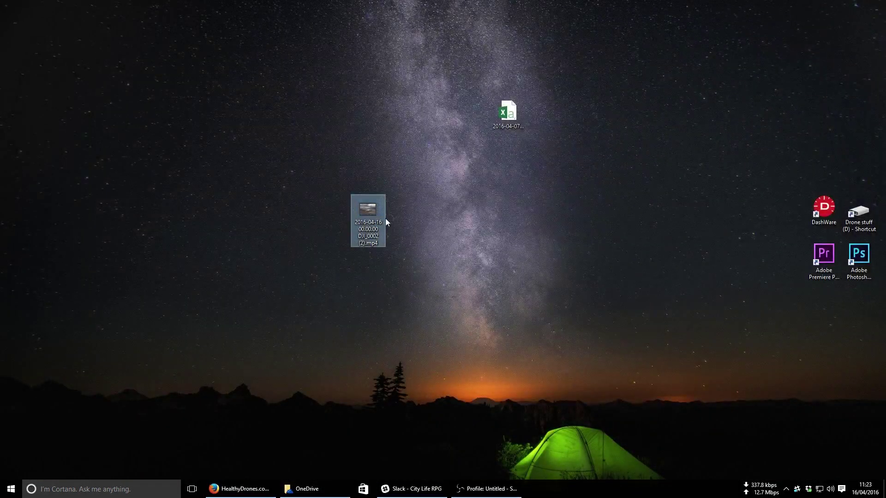
key("Delete")
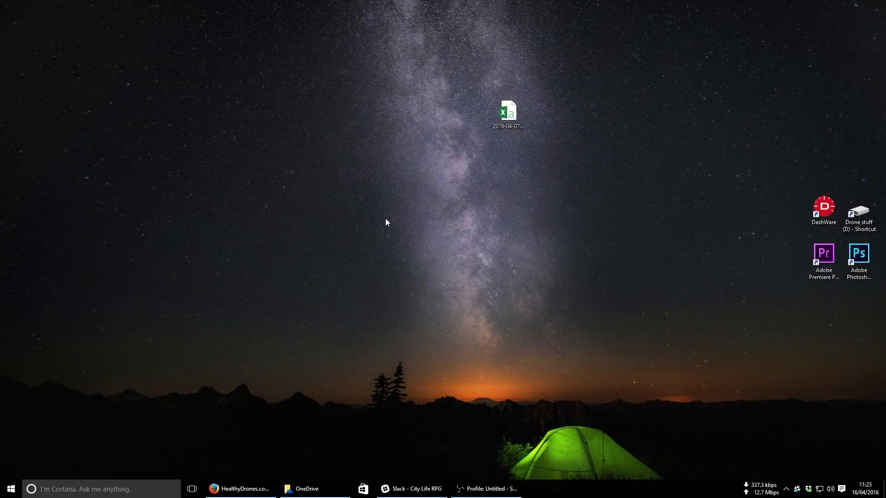
right_click(416, 253)
left_click(428, 282)
- Close the OneDrive folder window and delete the 2016-04-07 flight log file from the desktop
mouse_move(885, 104)
left_mouse_down()
mouse_move(469, 87)
mouse_move(433, 152)
mouse_move(885, 135)
mouse_move(511, 128)
left_mouse_up()
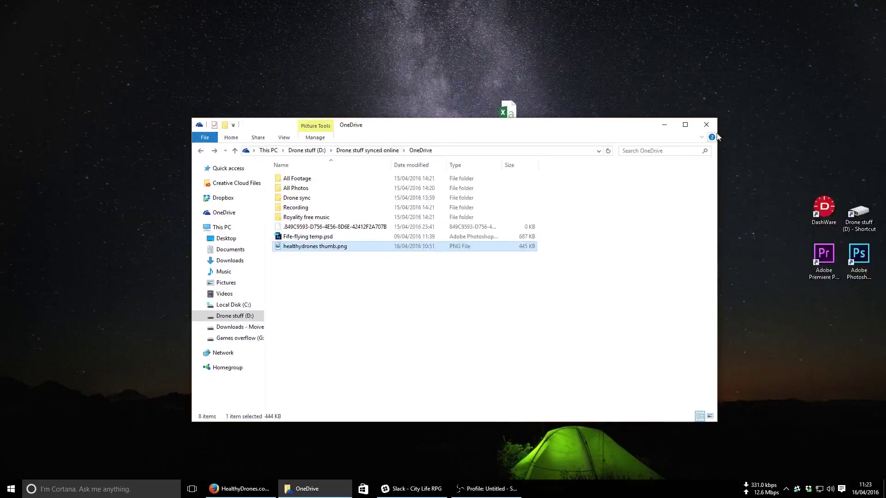
left_click(710, 127)
mouse_move(431, 74)
left_mouse_down()
mouse_move(586, 180)
mouse_move(594, 171)
left_mouse_up()
key("Delete")
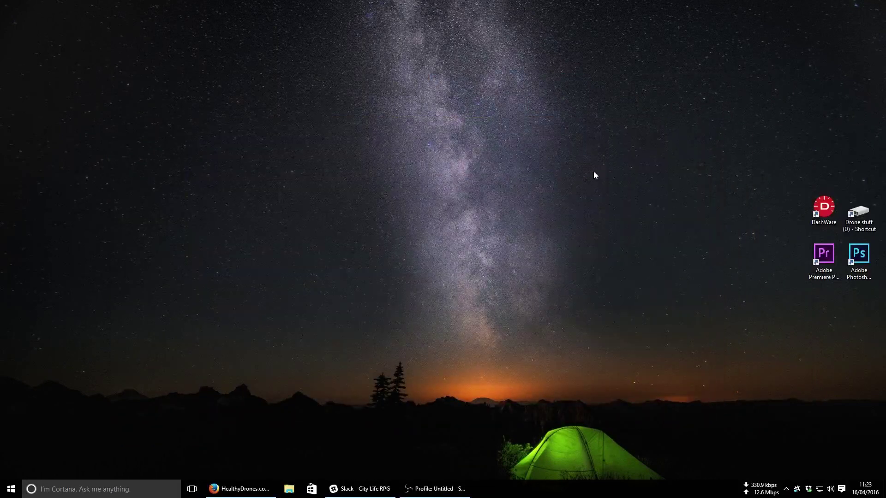